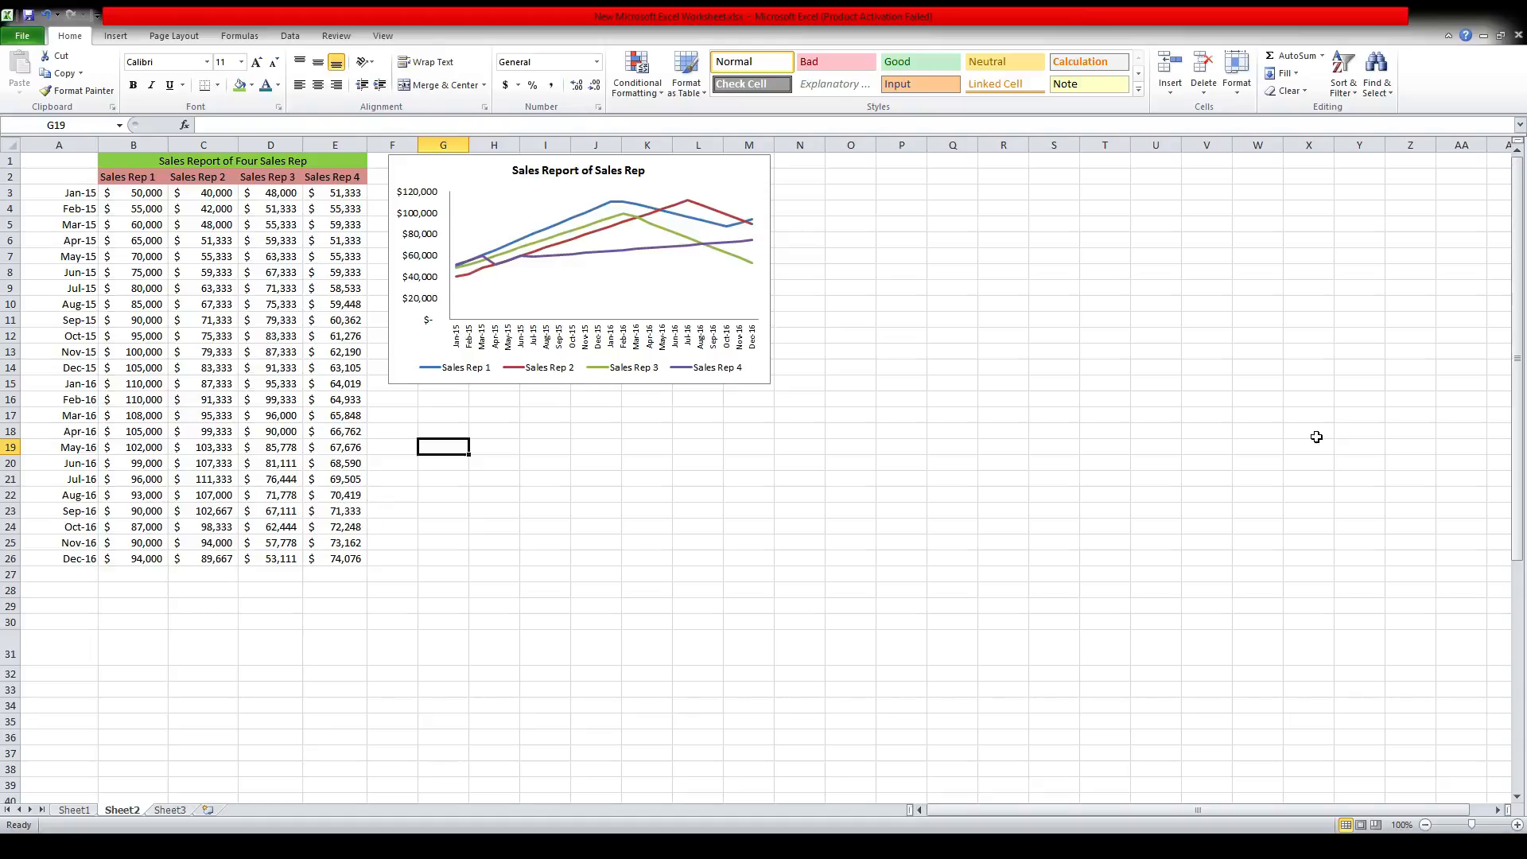
# Step: Examine the sales table's four sales rep headers and the months listed in column A
pyautogui.press('Left')
pyautogui.press('Left')
pyautogui.press('Left')
pyautogui.press('Left')
pyautogui.press('Left')
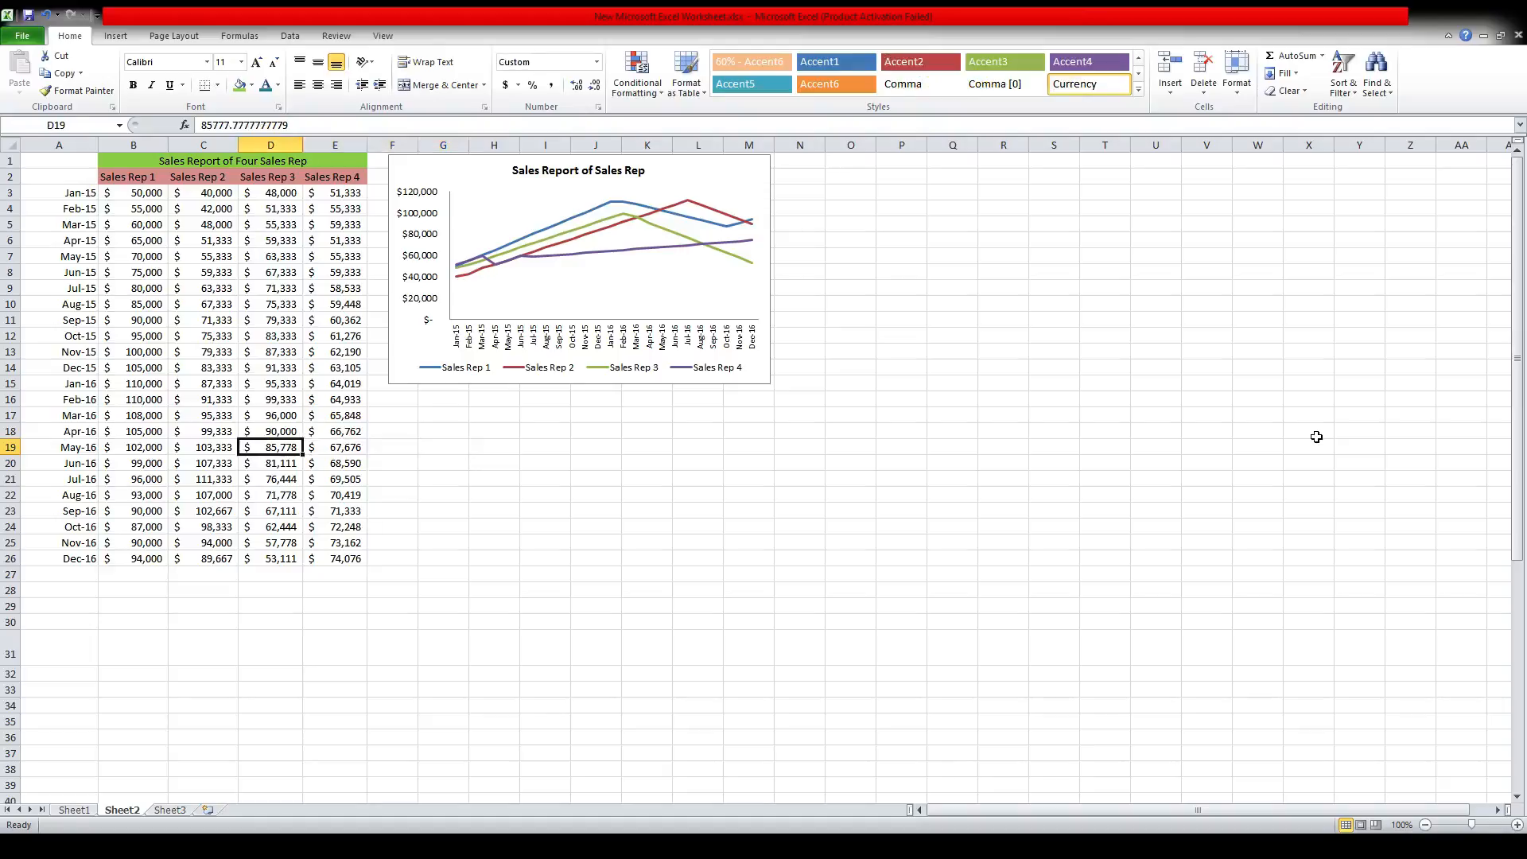
pyautogui.press('Up')
pyautogui.press('Up')
pyautogui.press('Up')
pyautogui.press('Up')
pyautogui.press('Up')
pyautogui.press('Up')
pyautogui.press('Up')
pyautogui.press('Up')
pyautogui.press('Up')
pyautogui.press('Up')
pyautogui.press('Up')
pyautogui.press('Up')
pyautogui.press('Up')
pyautogui.press('Up')
pyautogui.press('Up')
pyautogui.press('Up')
pyautogui.press('Up')
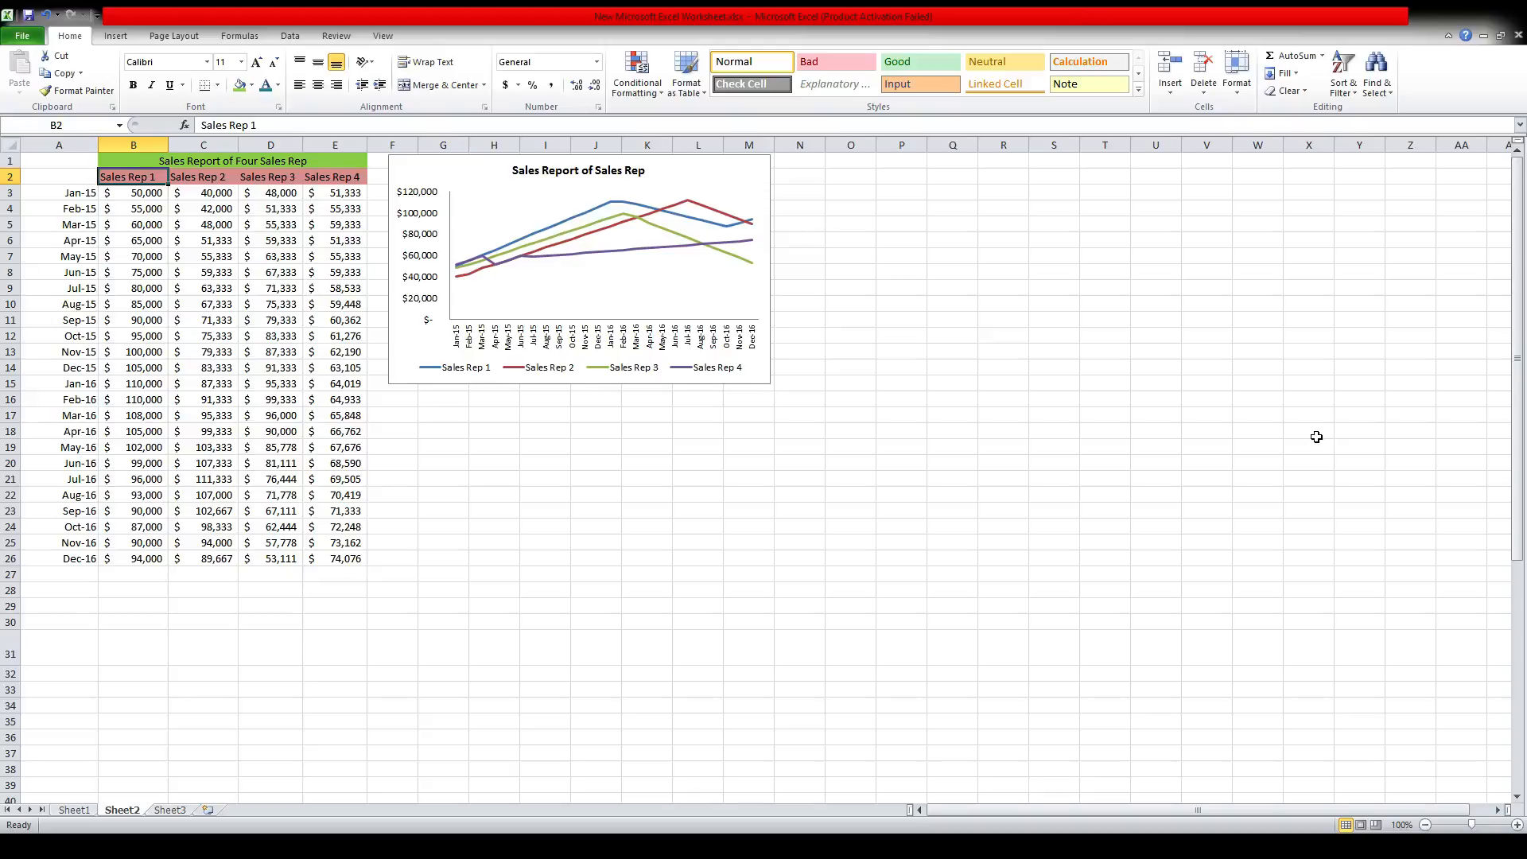
pyautogui.hotkey('shift', 'Right')
pyautogui.hotkey('shift', 'Right')
pyautogui.hotkey('shift', 'Right')
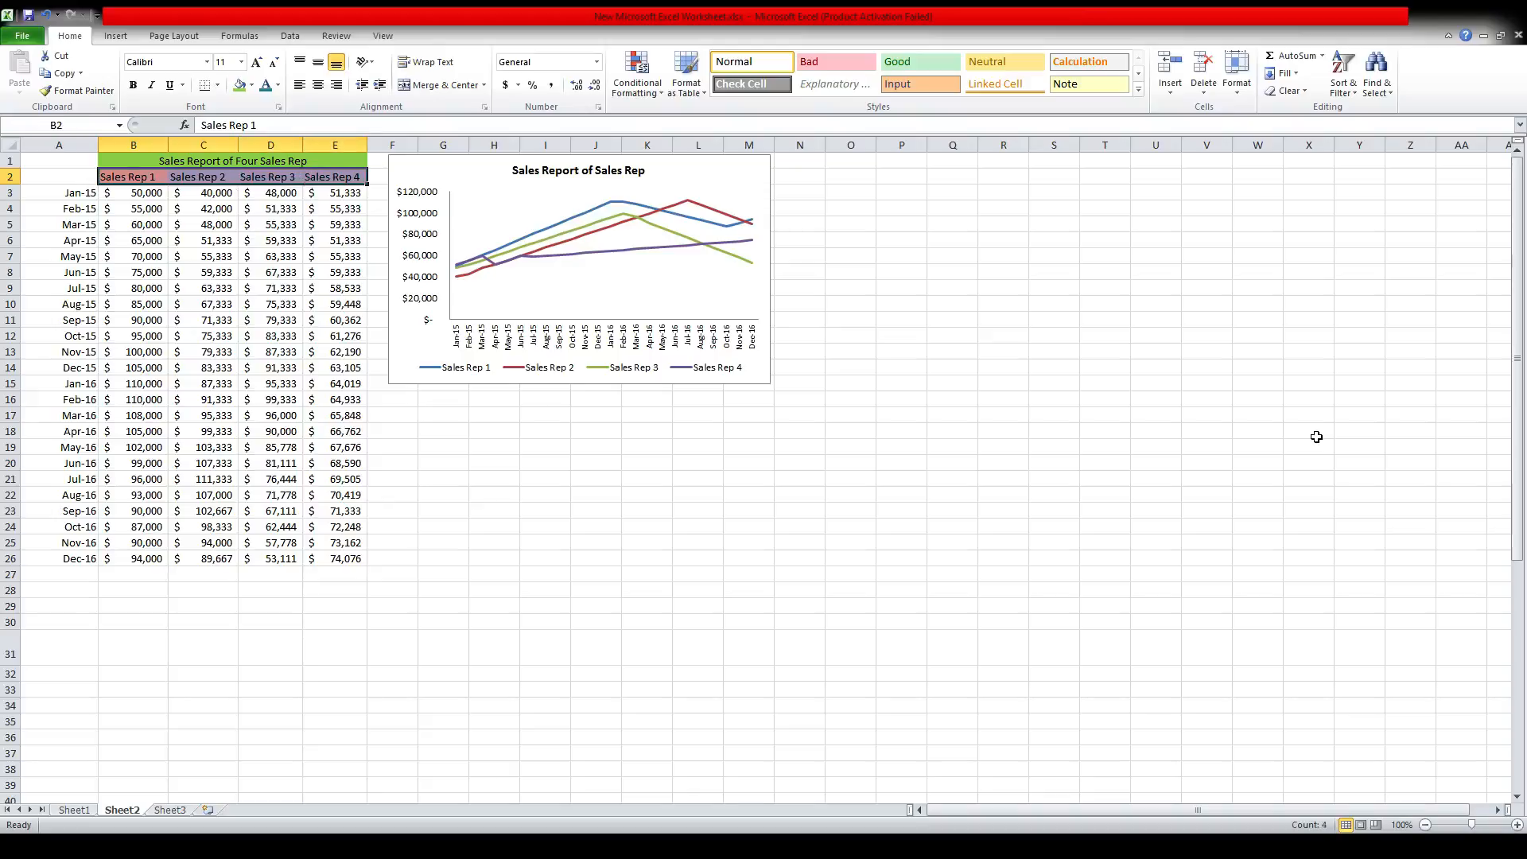
pyautogui.press('Down')
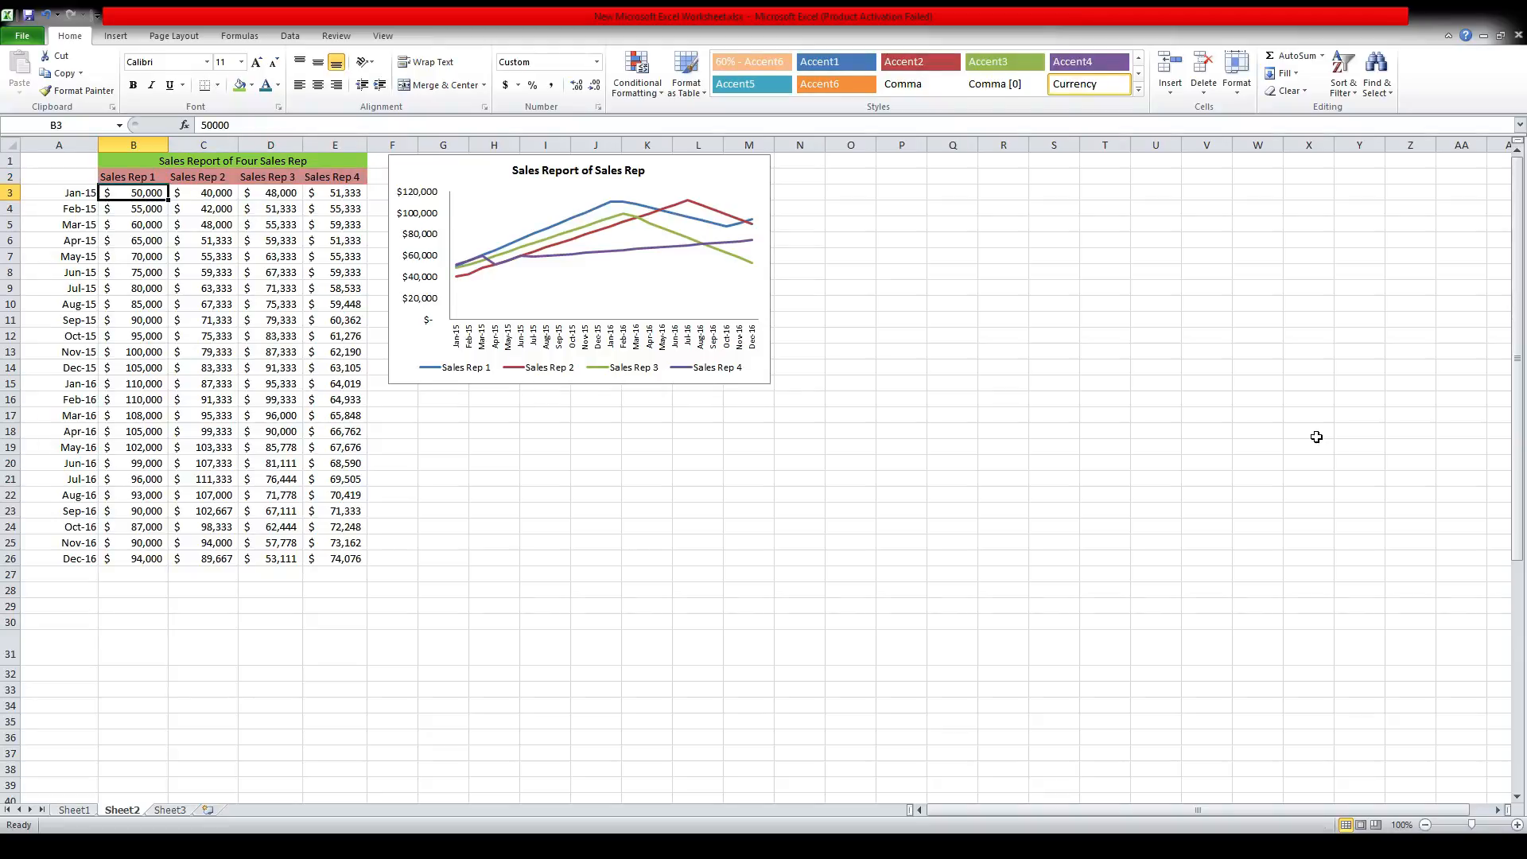
pyautogui.press('Left')
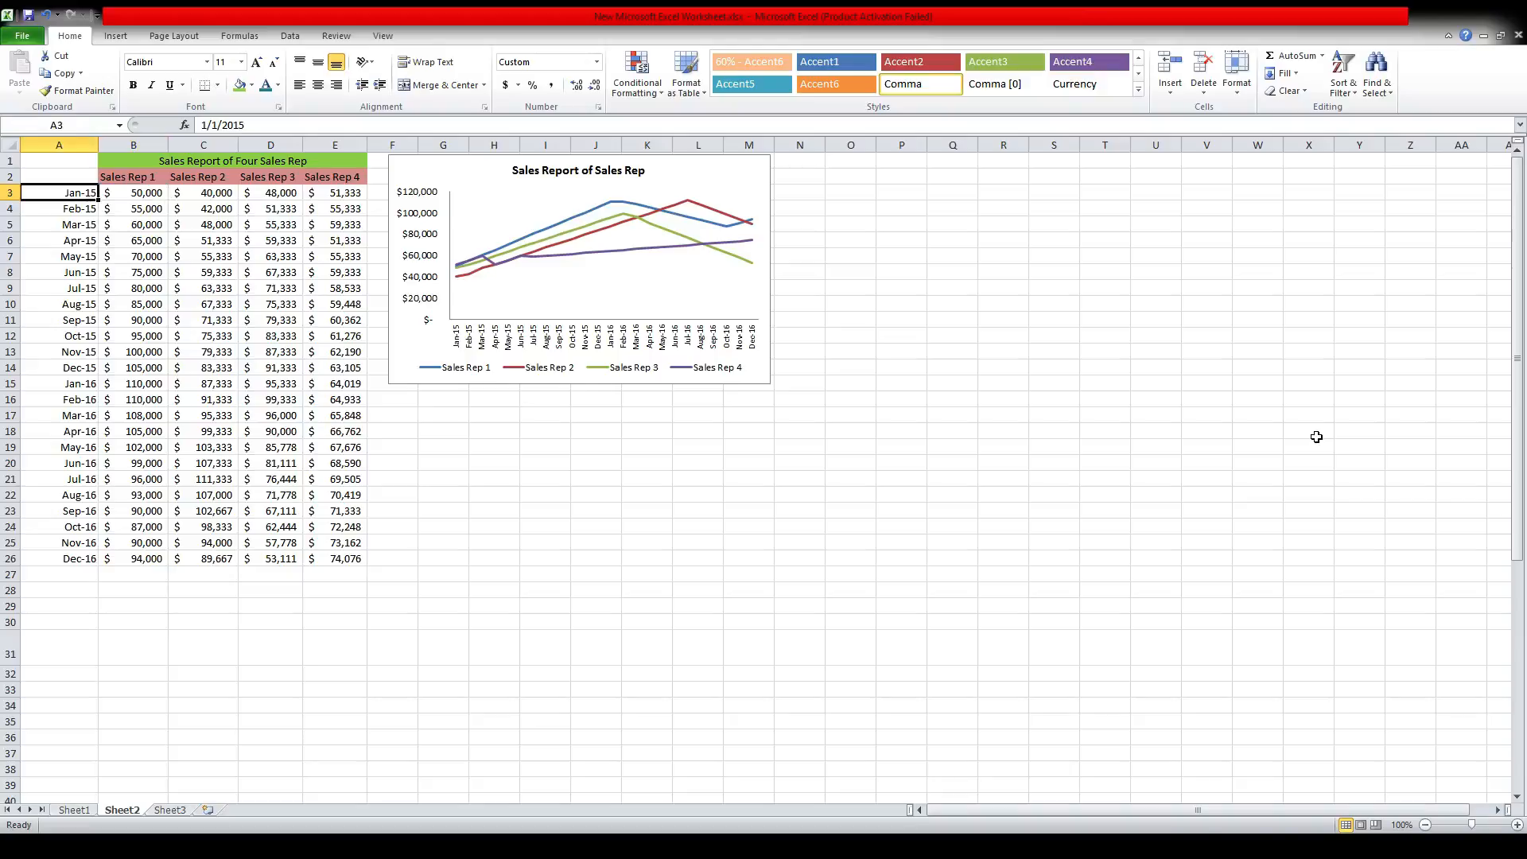
pyautogui.hotkey('ctrl', 'shift', 'Down')
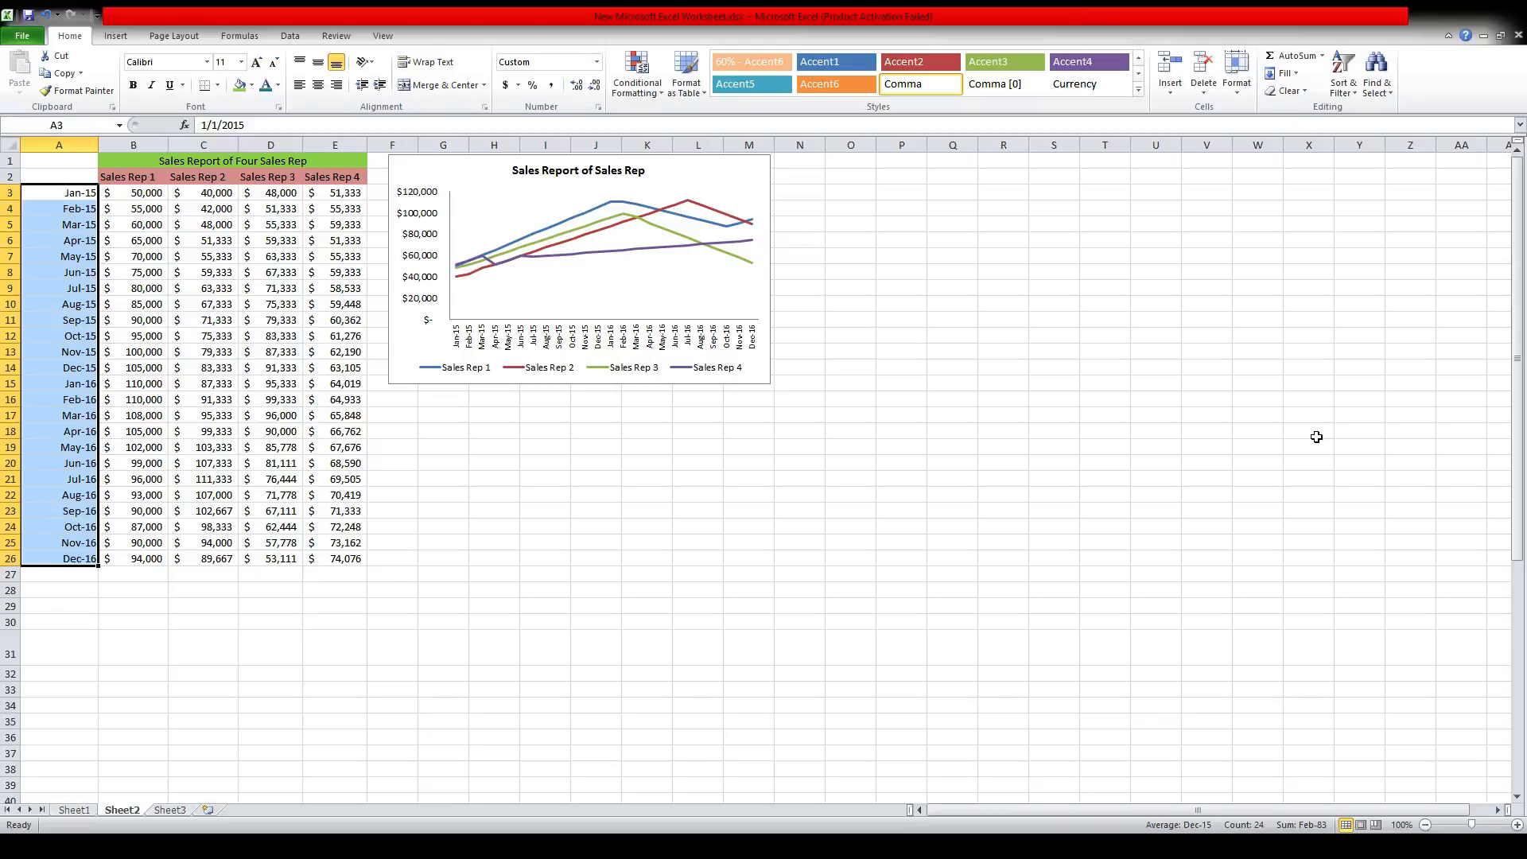
# Step: Copy the whole sales table, A1:E26, including its title and header rows
pyautogui.hotkey('ctrl', 'shift', 'Up')
pyautogui.press('Up')
pyautogui.press('Up')
pyautogui.hotkey('shift', 'Right')
pyautogui.hotkey('shift', 'Right')
pyautogui.hotkey('shift', 'Left')
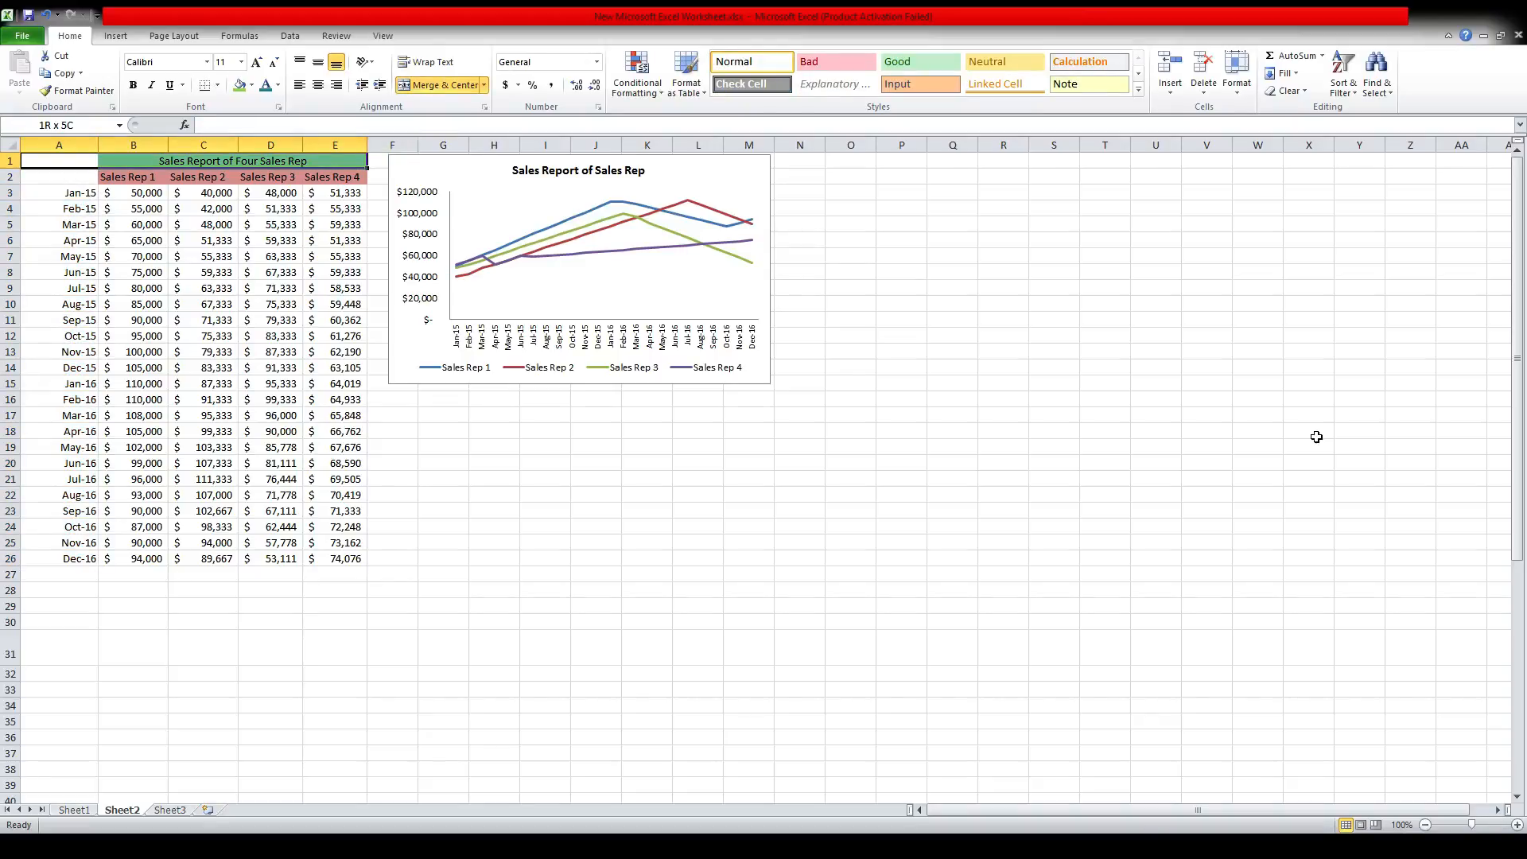
pyautogui.hotkey('ctrl', 'shift', 'Down')
pyautogui.hotkey('ctrl', 'shift', 'Down')
pyautogui.hotkey('ctrl', 'c')
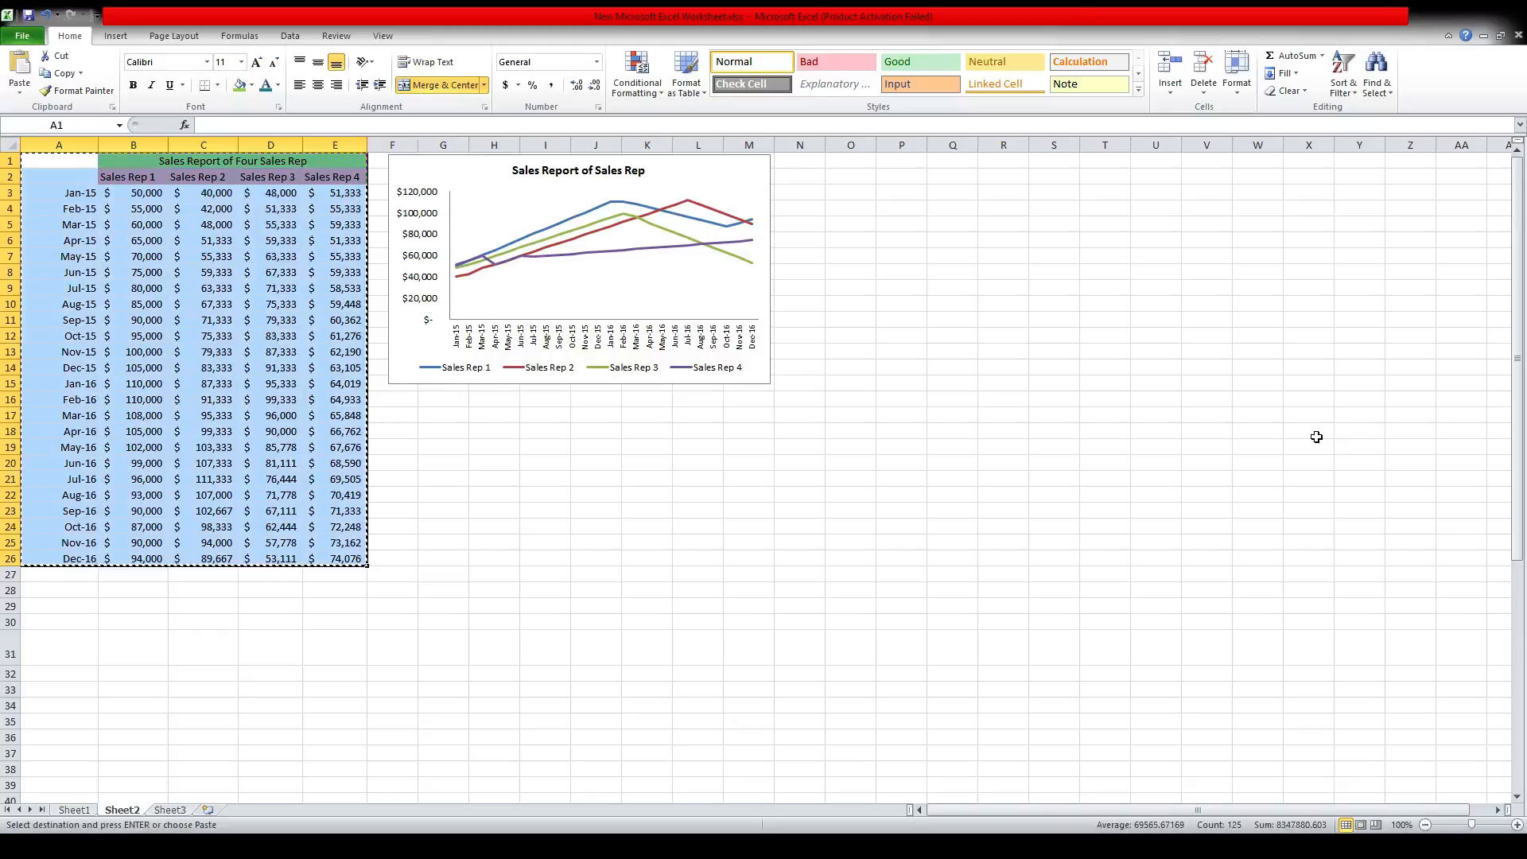
# Step: Paste the copied sales table starting at cell P1
pyautogui.press('Right')
pyautogui.press('Right')
pyautogui.press('Right')
pyautogui.press('Right')
pyautogui.press('Right')
pyautogui.press('Right')
pyautogui.press('Right')
pyautogui.press('Right')
pyautogui.press('Right')
pyautogui.press('Right')
pyautogui.press('Right')
pyautogui.press('Right')
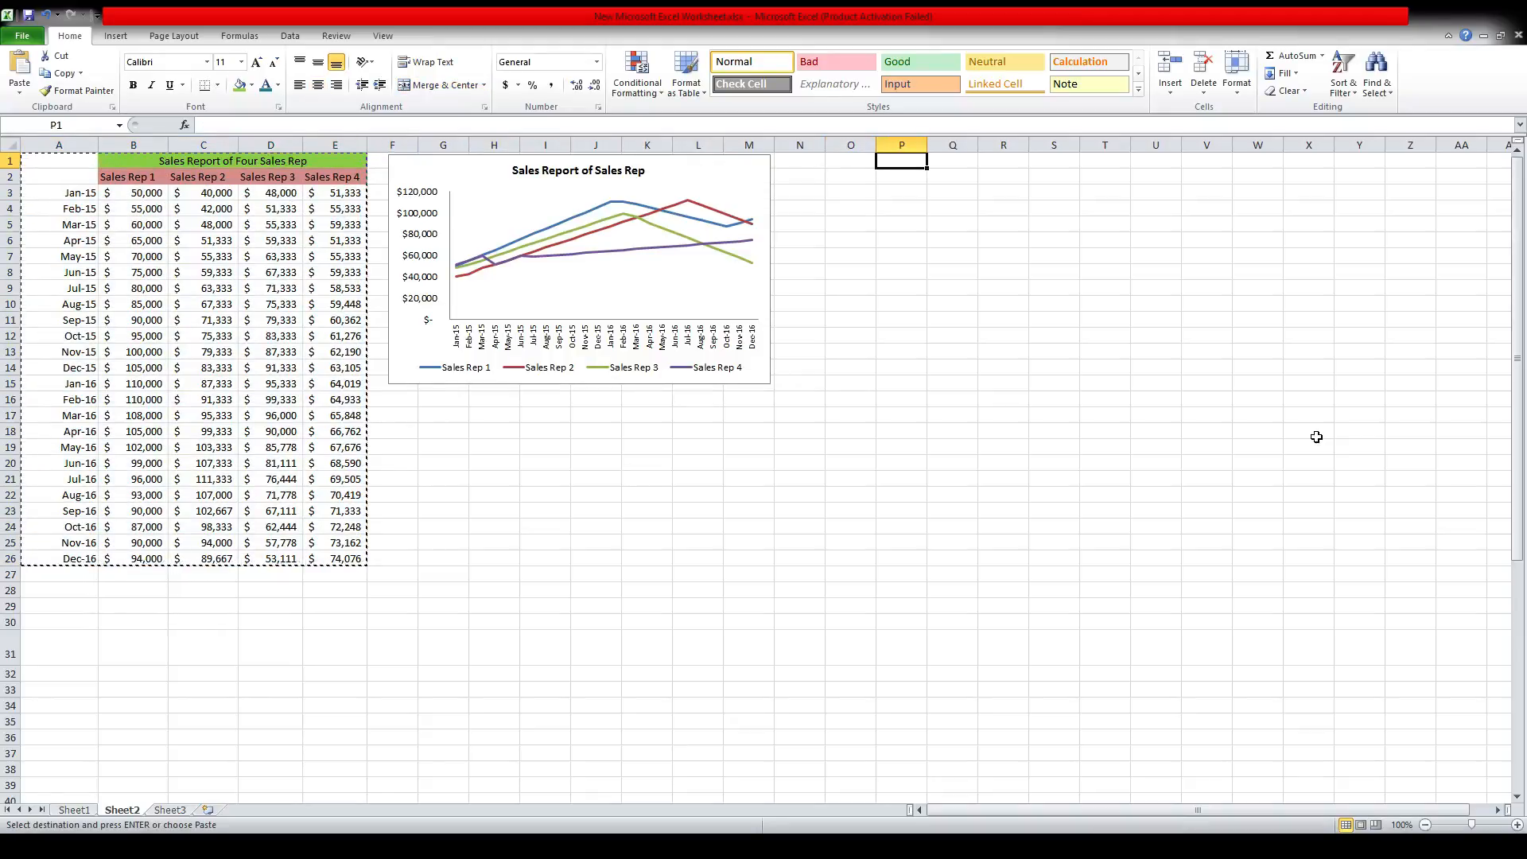
pyautogui.hotkey('ctrl', 'v')
pyautogui.press('Right')
pyautogui.press('Right')
pyautogui.press('Right')
pyautogui.press('Right')
pyautogui.press('Right')
pyautogui.press('Right')
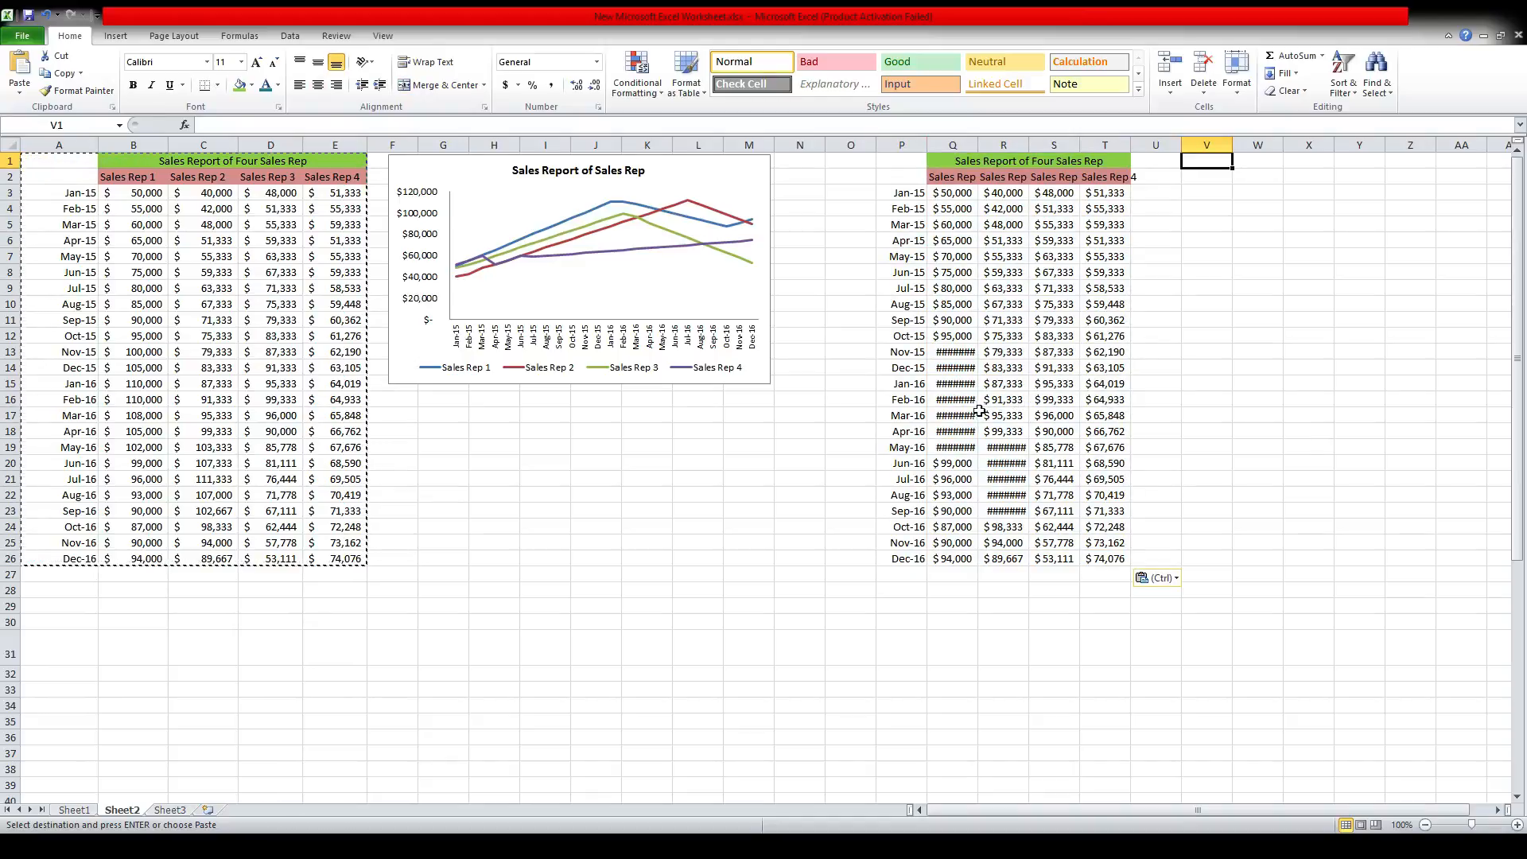
# Step: Examine the pasted cells that are too narrow for their amounts, Q13:Q19 and R19:R23
pyautogui.click(957, 353)
pyautogui.hotkey('shift', 'Down')
pyautogui.hotkey('shift', 'Down')
pyautogui.hotkey('shift', 'Down')
pyautogui.hotkey('shift', 'Down')
pyautogui.hotkey('shift', 'Down')
pyautogui.hotkey('shift', 'Down')
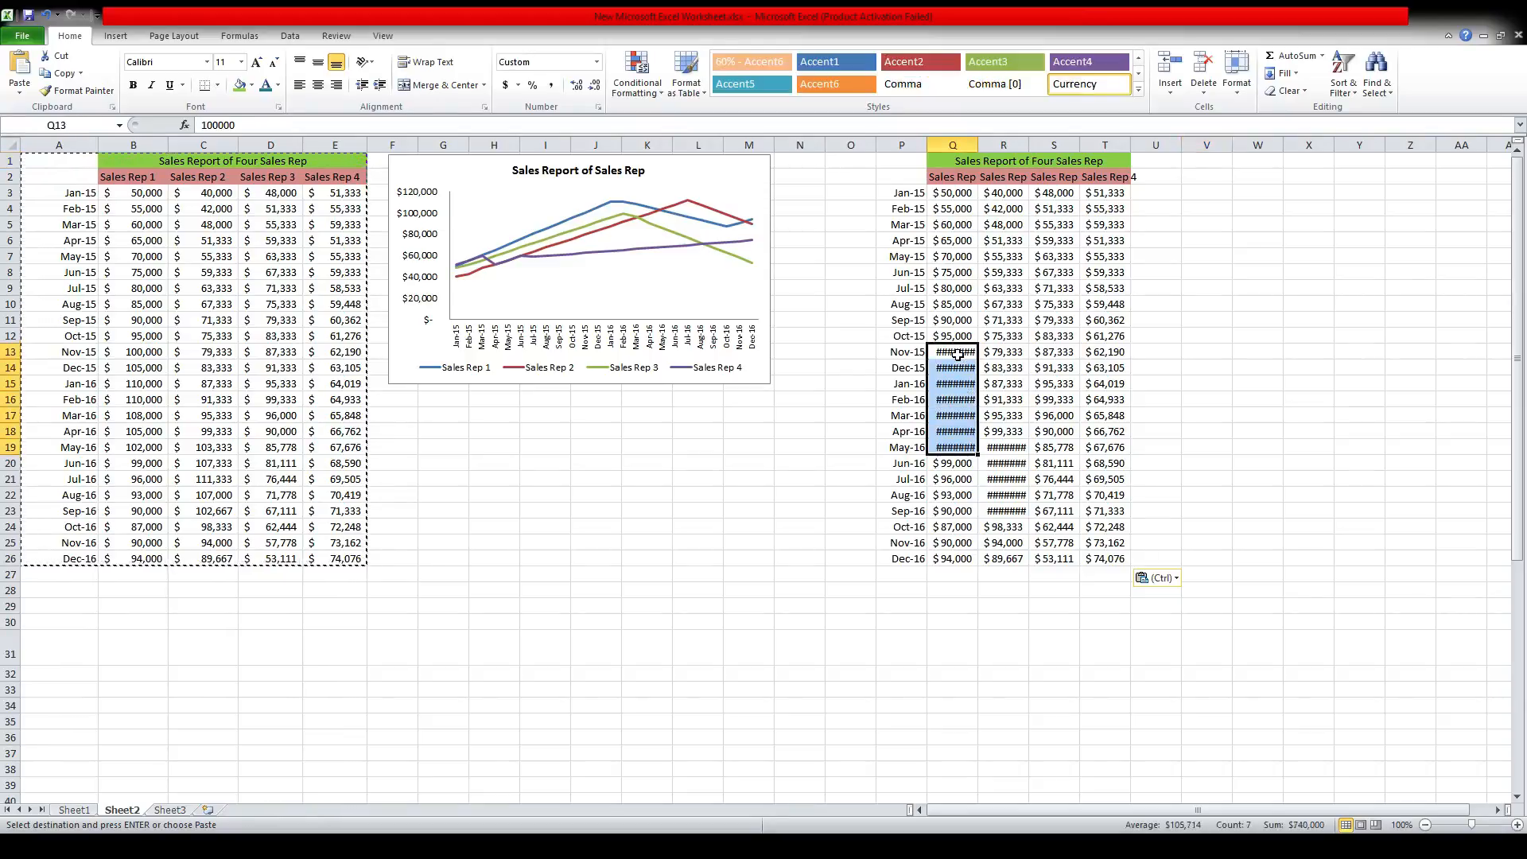
pyautogui.press('Right')
pyautogui.press('Down')
pyautogui.press('Down')
pyautogui.press('Down')
pyautogui.press('Down')
pyautogui.press('Down')
pyautogui.press('Down')
pyautogui.hotkey('shift', 'Down')
pyautogui.hotkey('shift', 'Down')
pyautogui.hotkey('shift', 'Down')
pyautogui.hotkey('shift', 'Down')
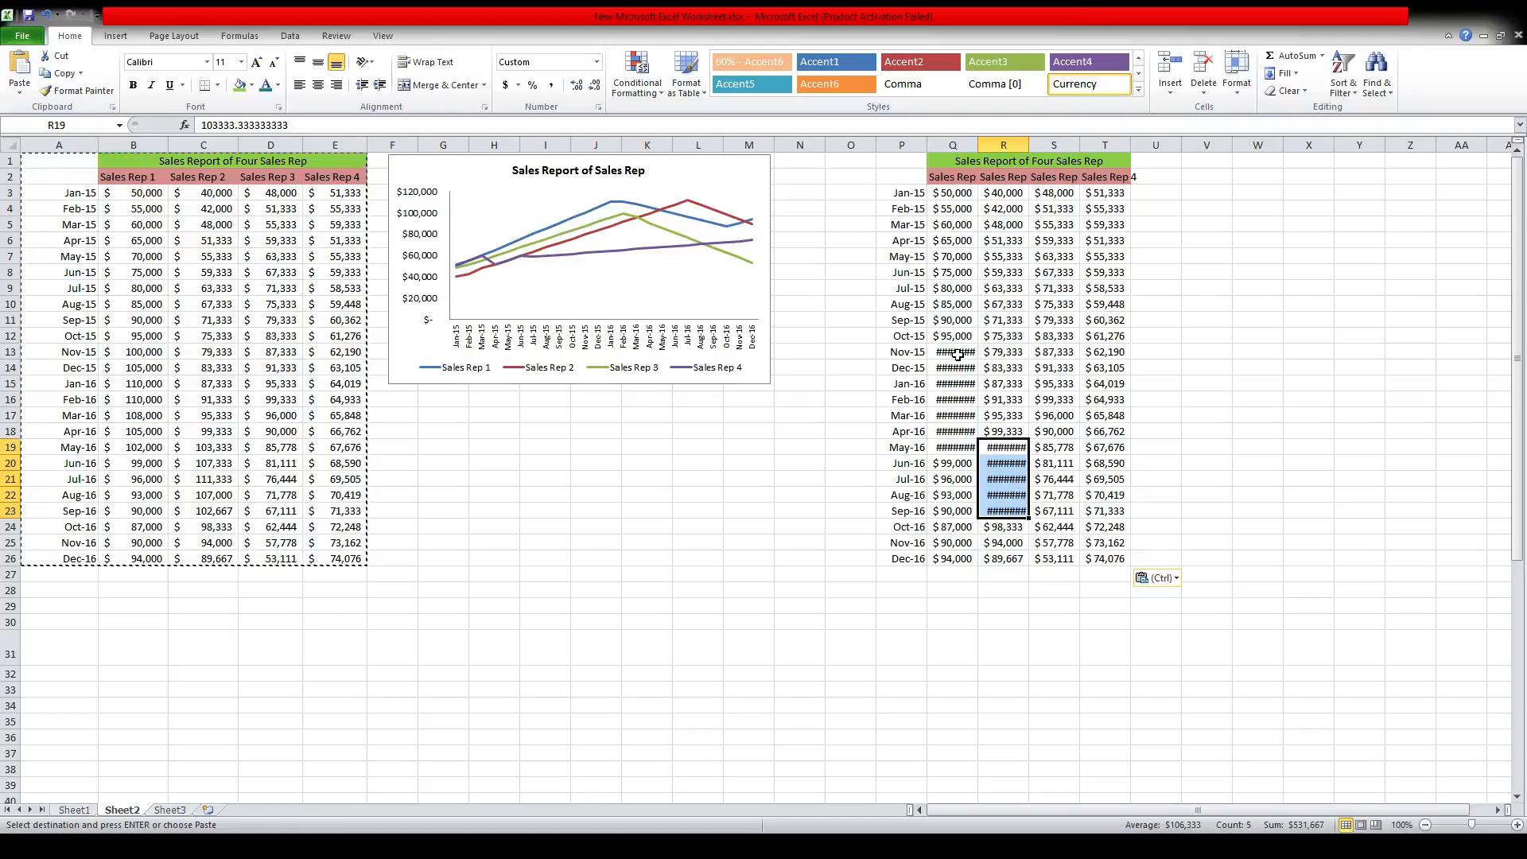
# Step: Auto-fit the widths of columns Q and R to their contents
pyautogui.click(956, 142)
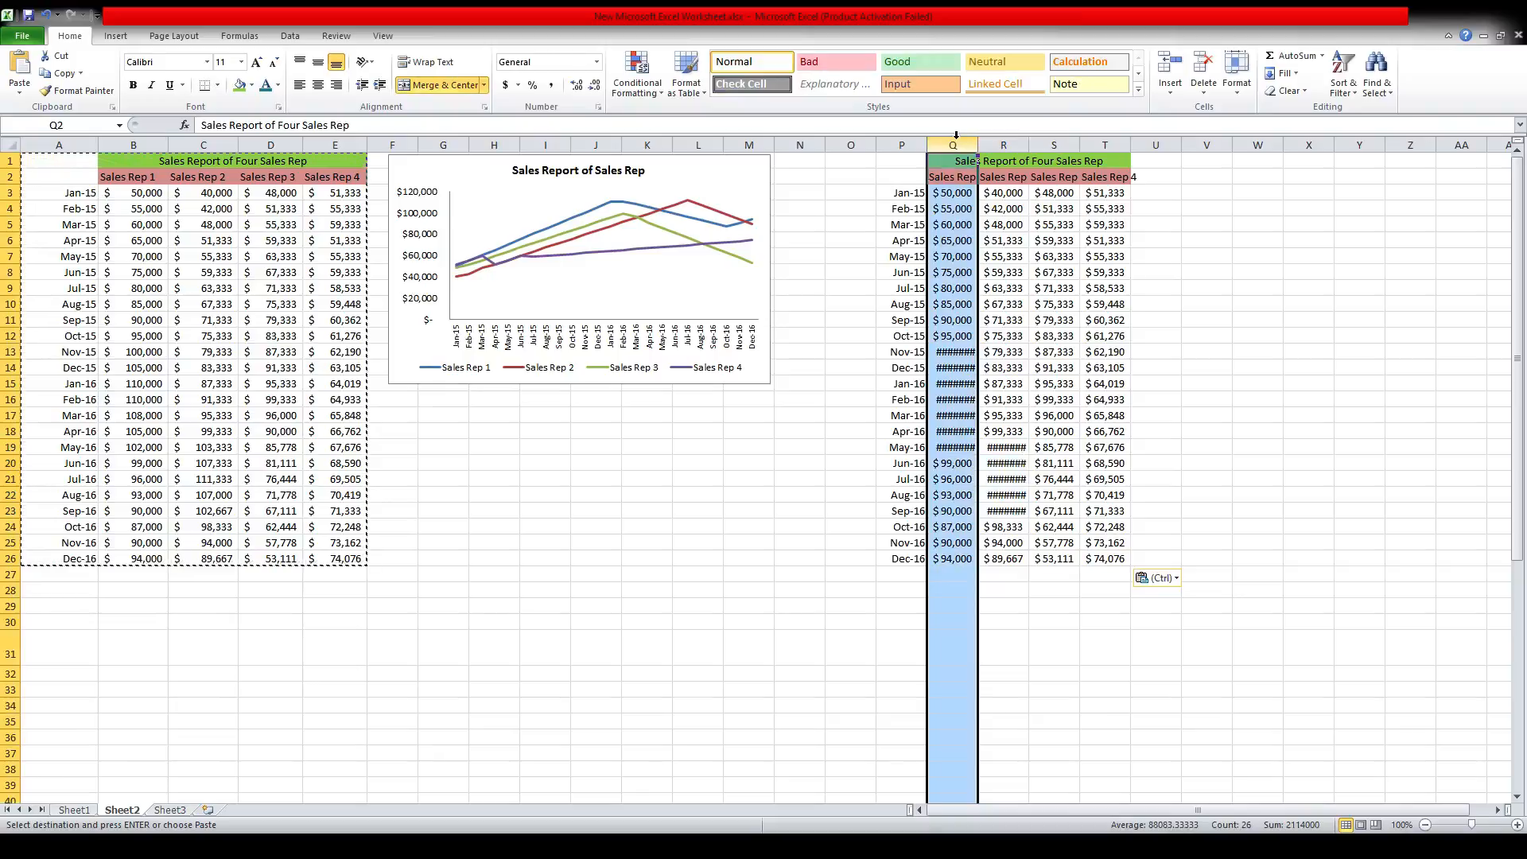
pyautogui.moveTo(966, 143); pyautogui.dragTo(968, 144)
pyautogui.click(967, 143)
pyautogui.click(992, 207)
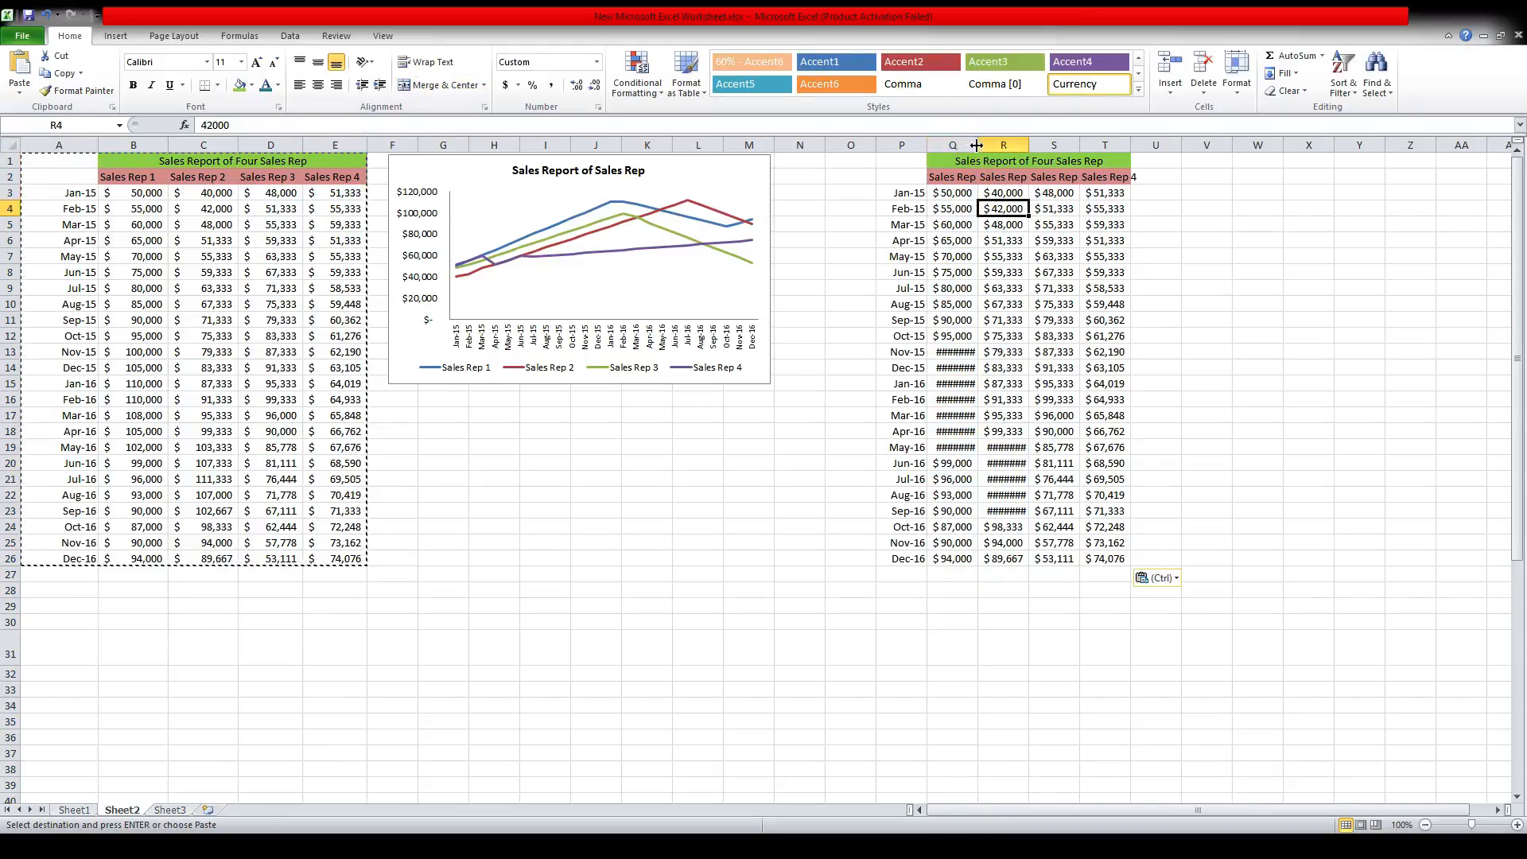
pyautogui.doubleClick(977, 146)
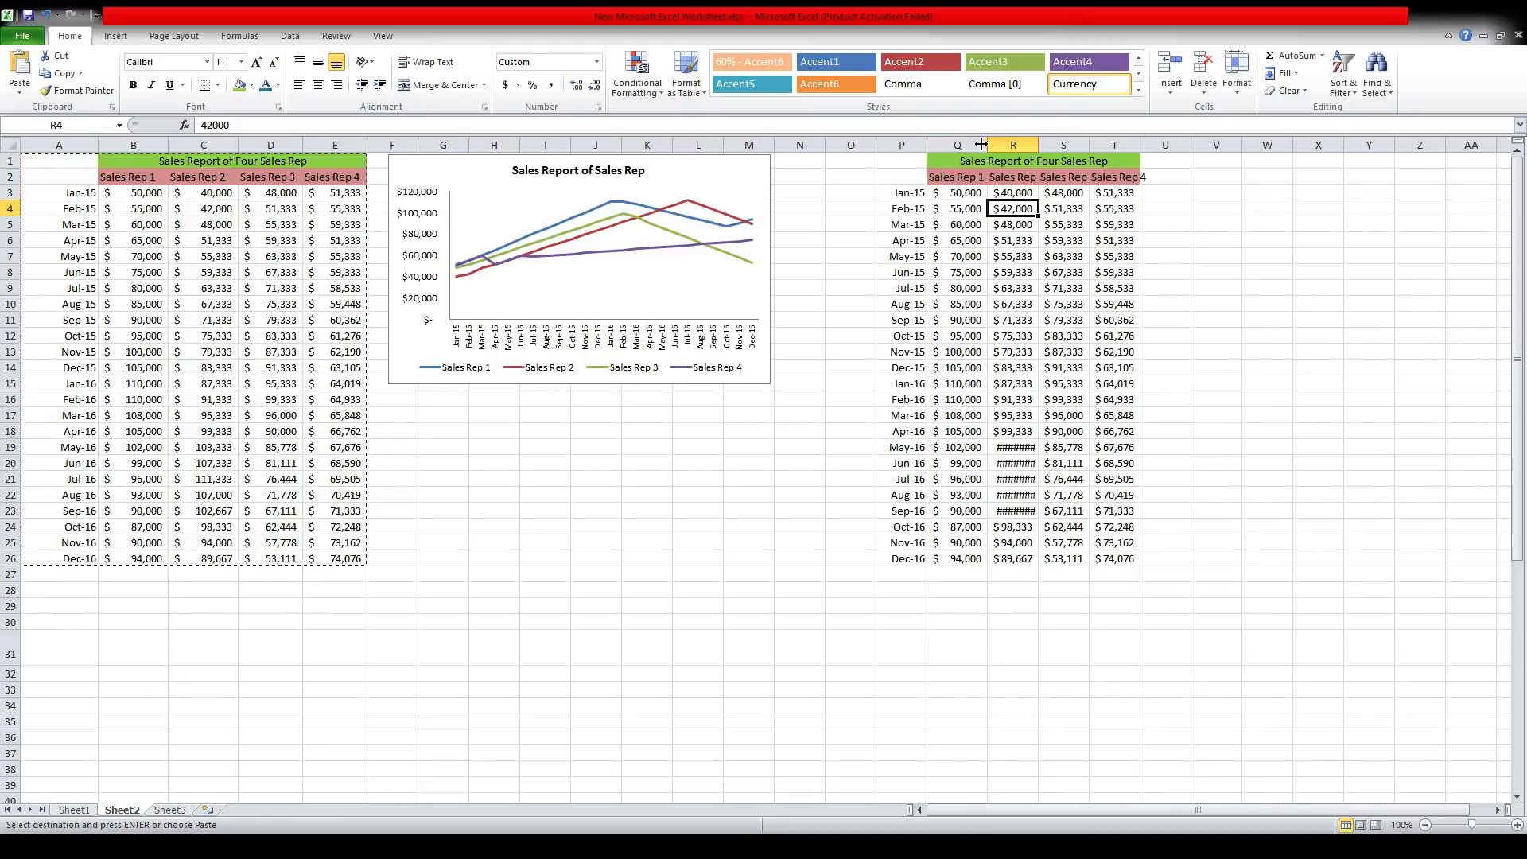
pyautogui.doubleClick(1037, 144)
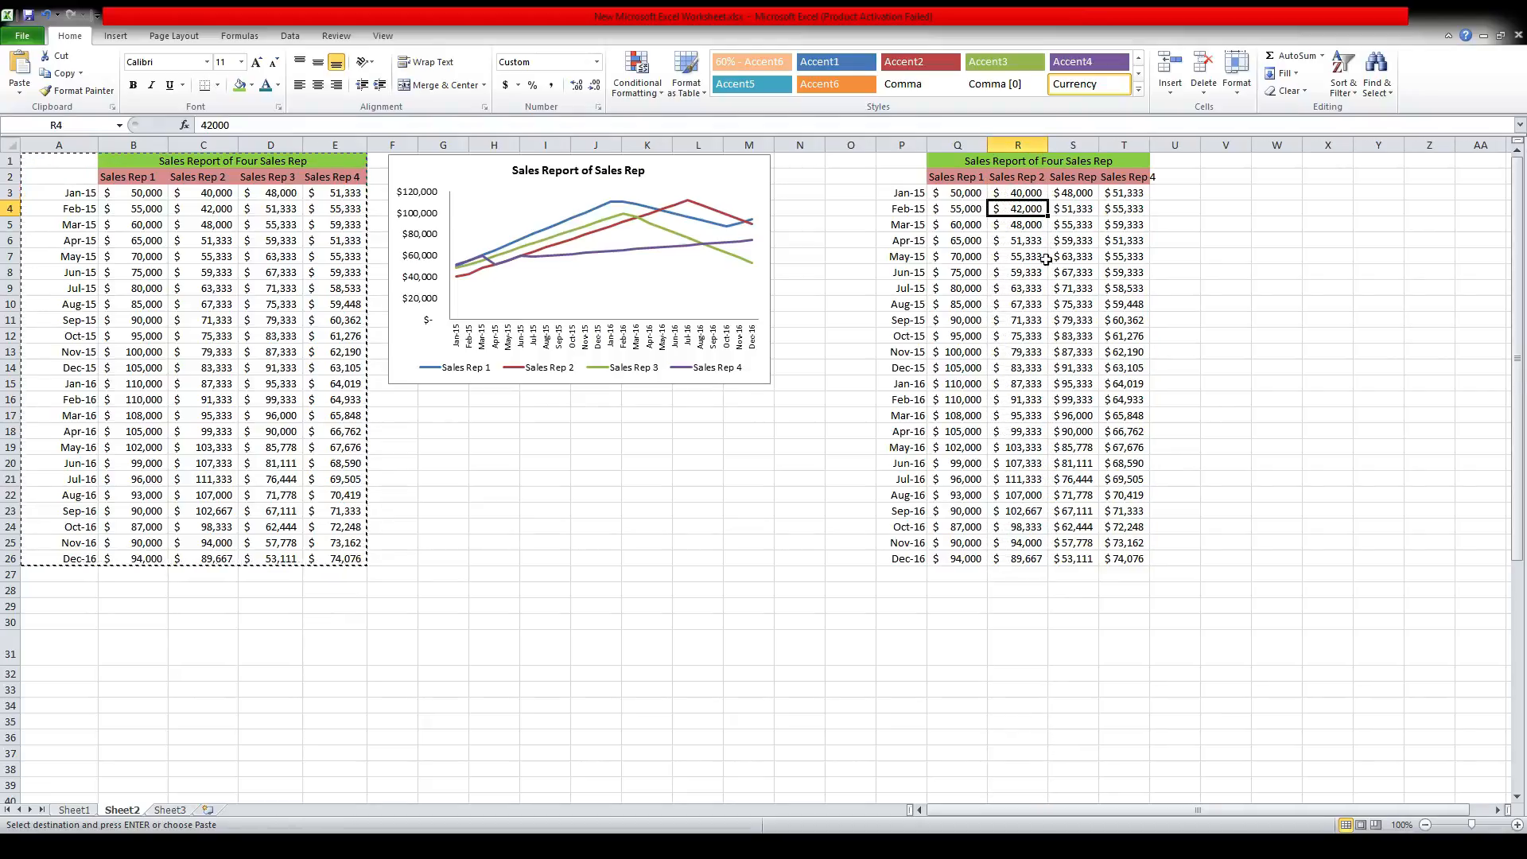
# Step: Insert a line chart from P2:T26 of the pasted table and place it beside the table, starting near column U
pyautogui.click(1053, 292)
pyautogui.press('Up')
pyautogui.press('Up')
pyautogui.press('Up')
pyautogui.press('Up')
pyautogui.press('Up')
pyautogui.press('Up')
pyautogui.press('Up')
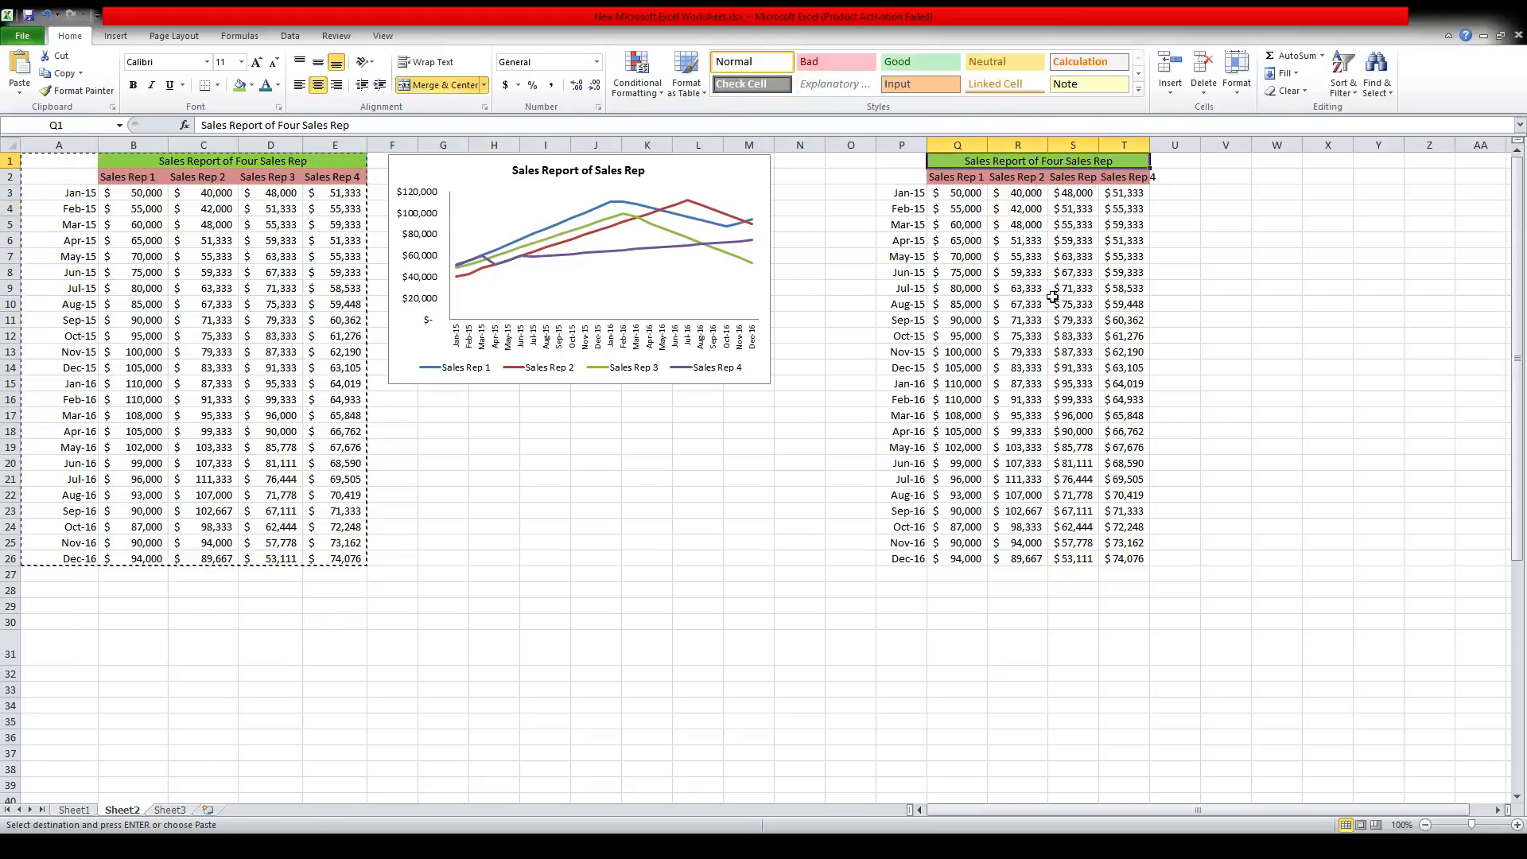
pyautogui.press('Left')
pyautogui.press('Left')
pyautogui.press('Left')
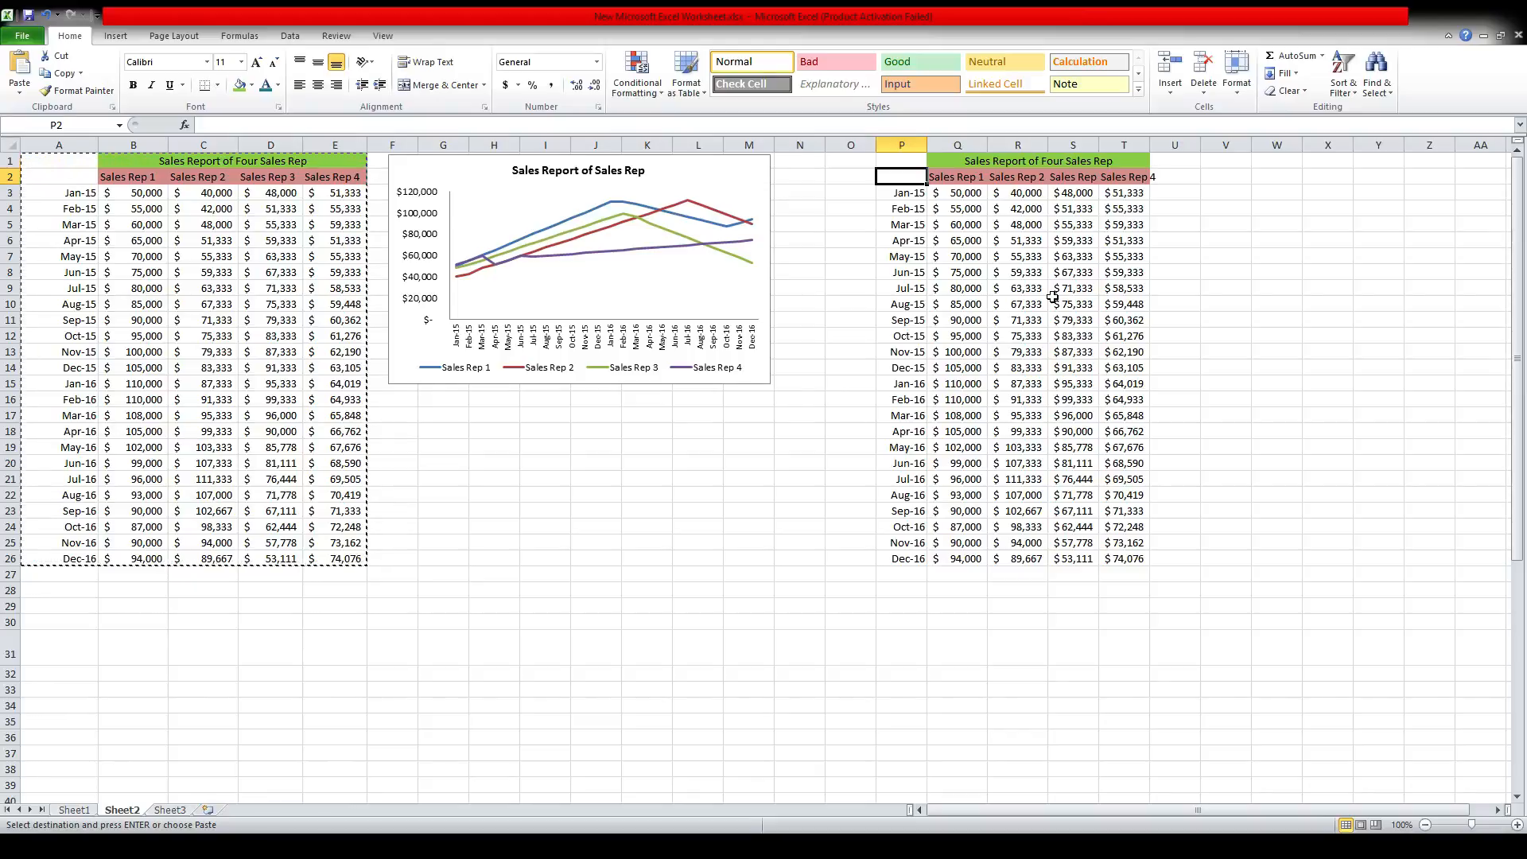
pyautogui.hotkey('shift', 'Right')
pyautogui.hotkey('shift', 'Right')
pyautogui.hotkey('shift', 'Right')
pyautogui.hotkey('shift', 'Right')
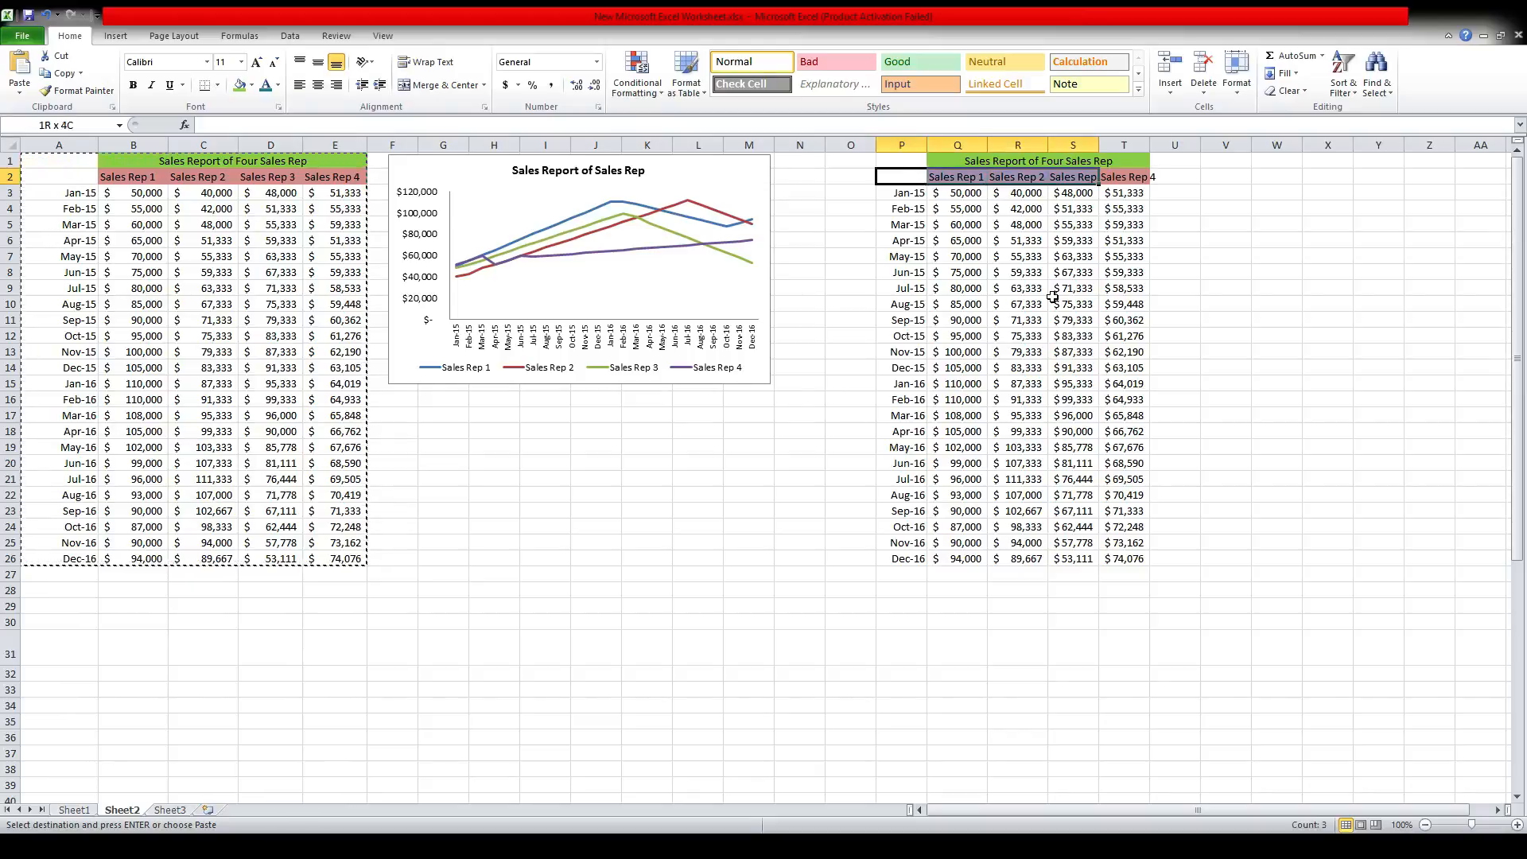
pyautogui.hotkey('shift', 'Down')
pyautogui.hotkey('ctrl', 'shift', 'Down')
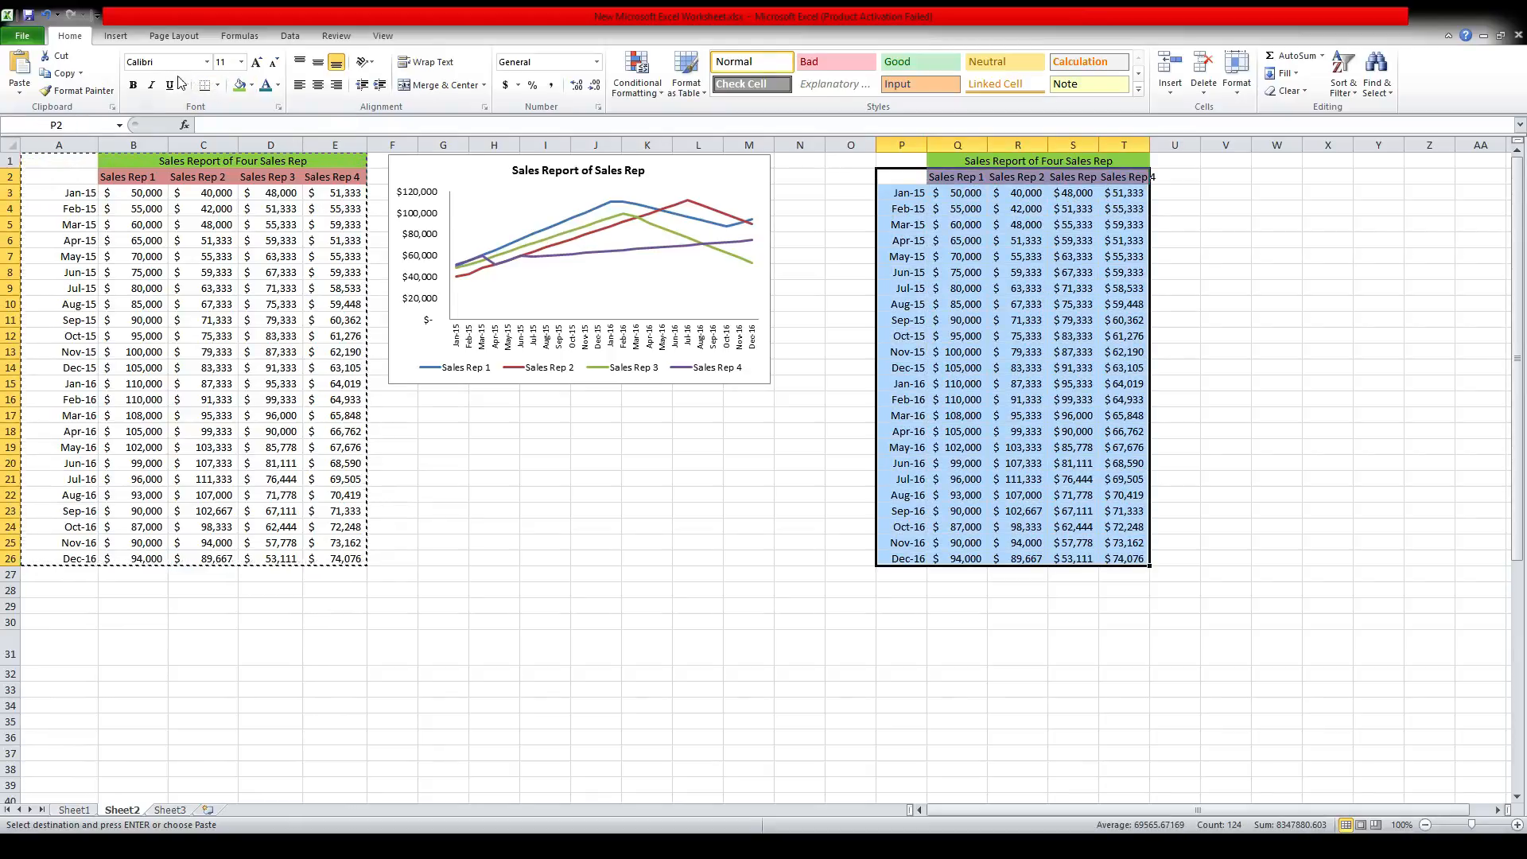
pyautogui.click(116, 37)
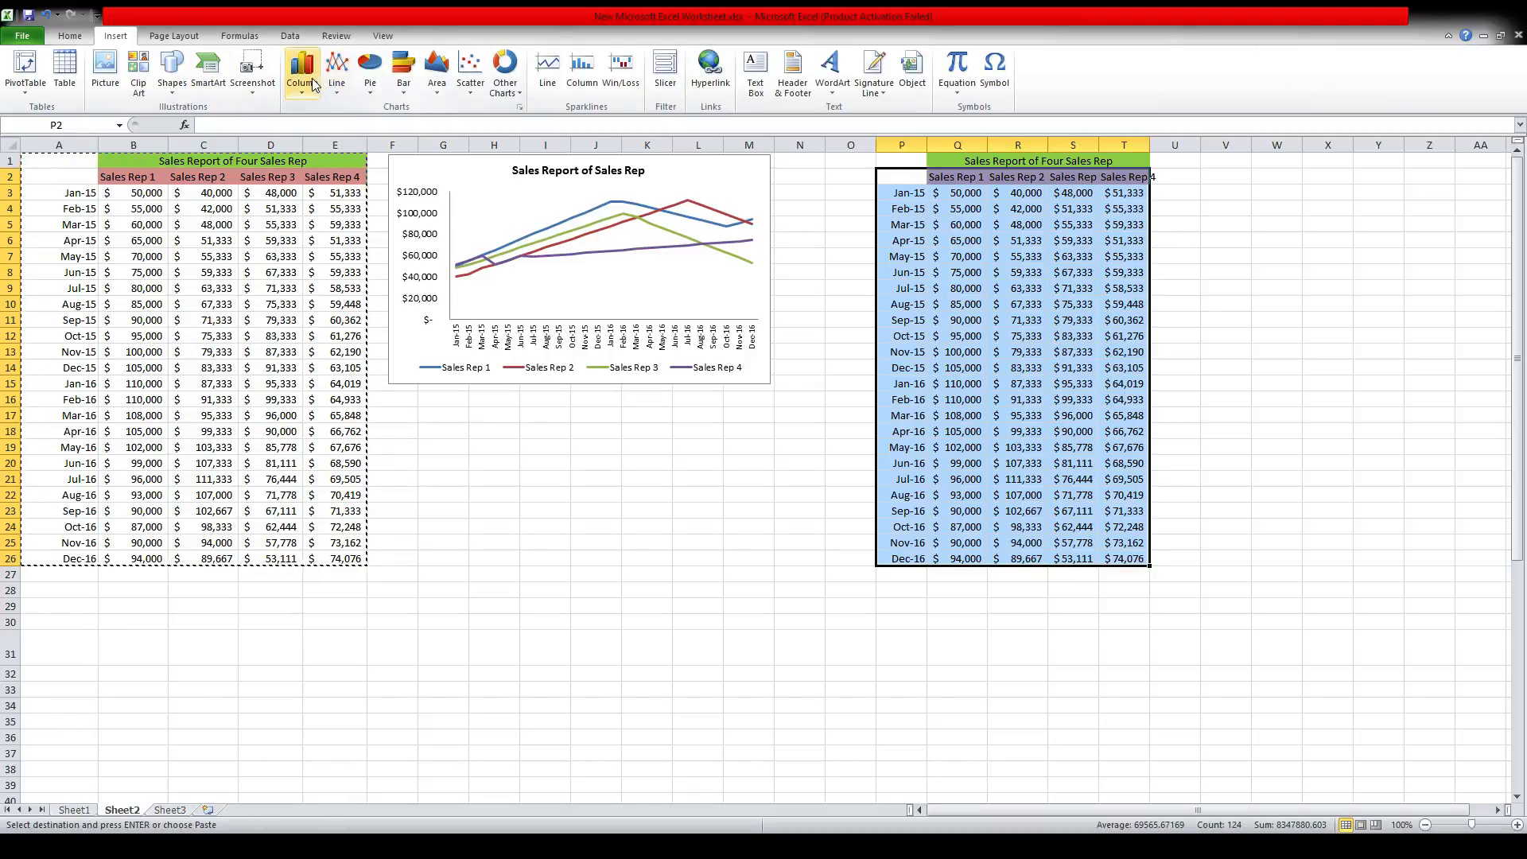
pyautogui.click(337, 86)
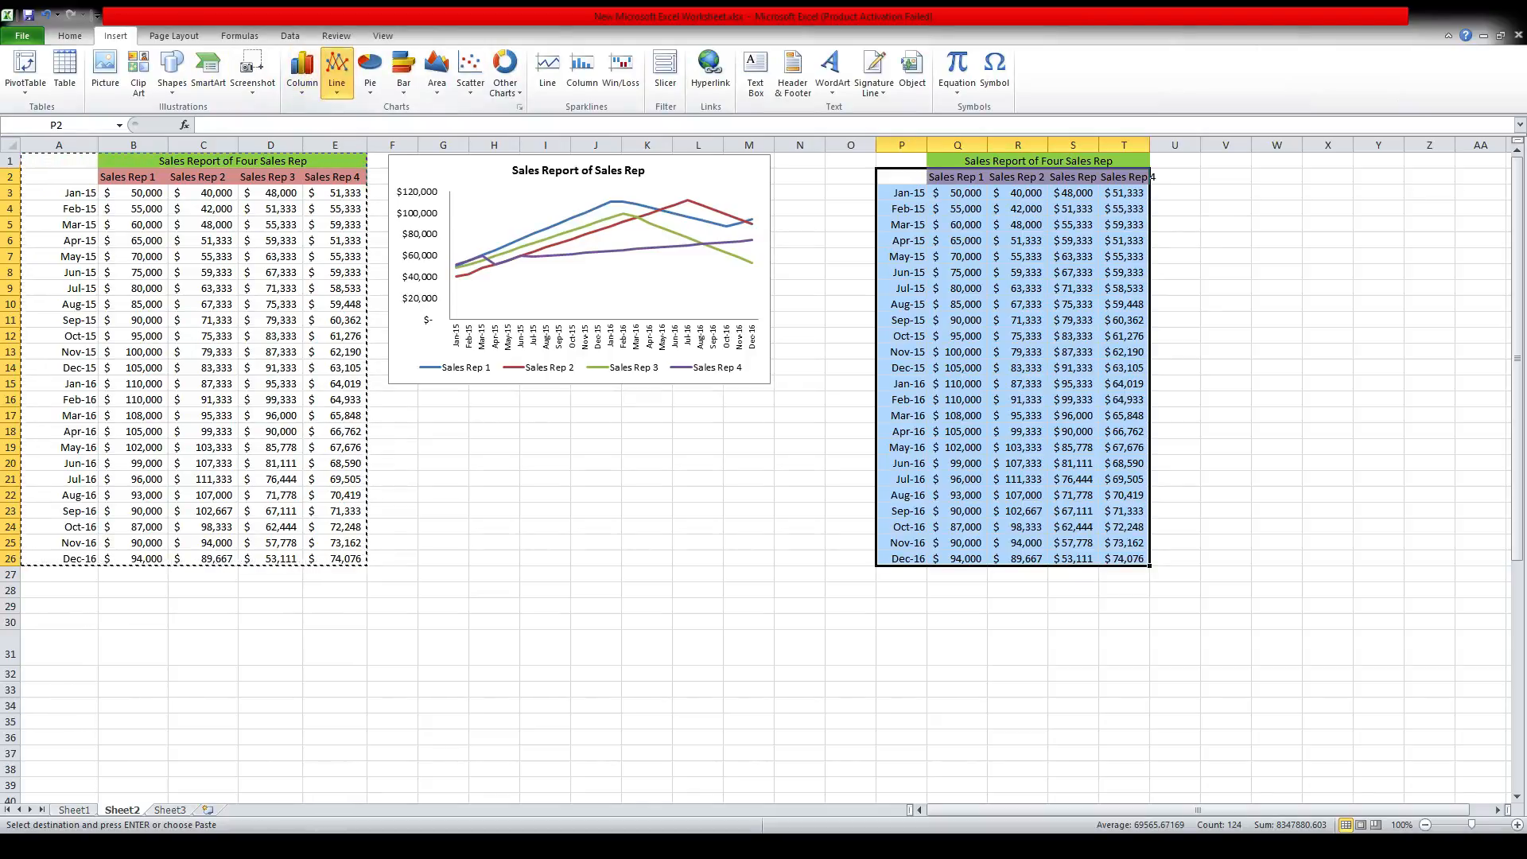
pyautogui.click(340, 130)
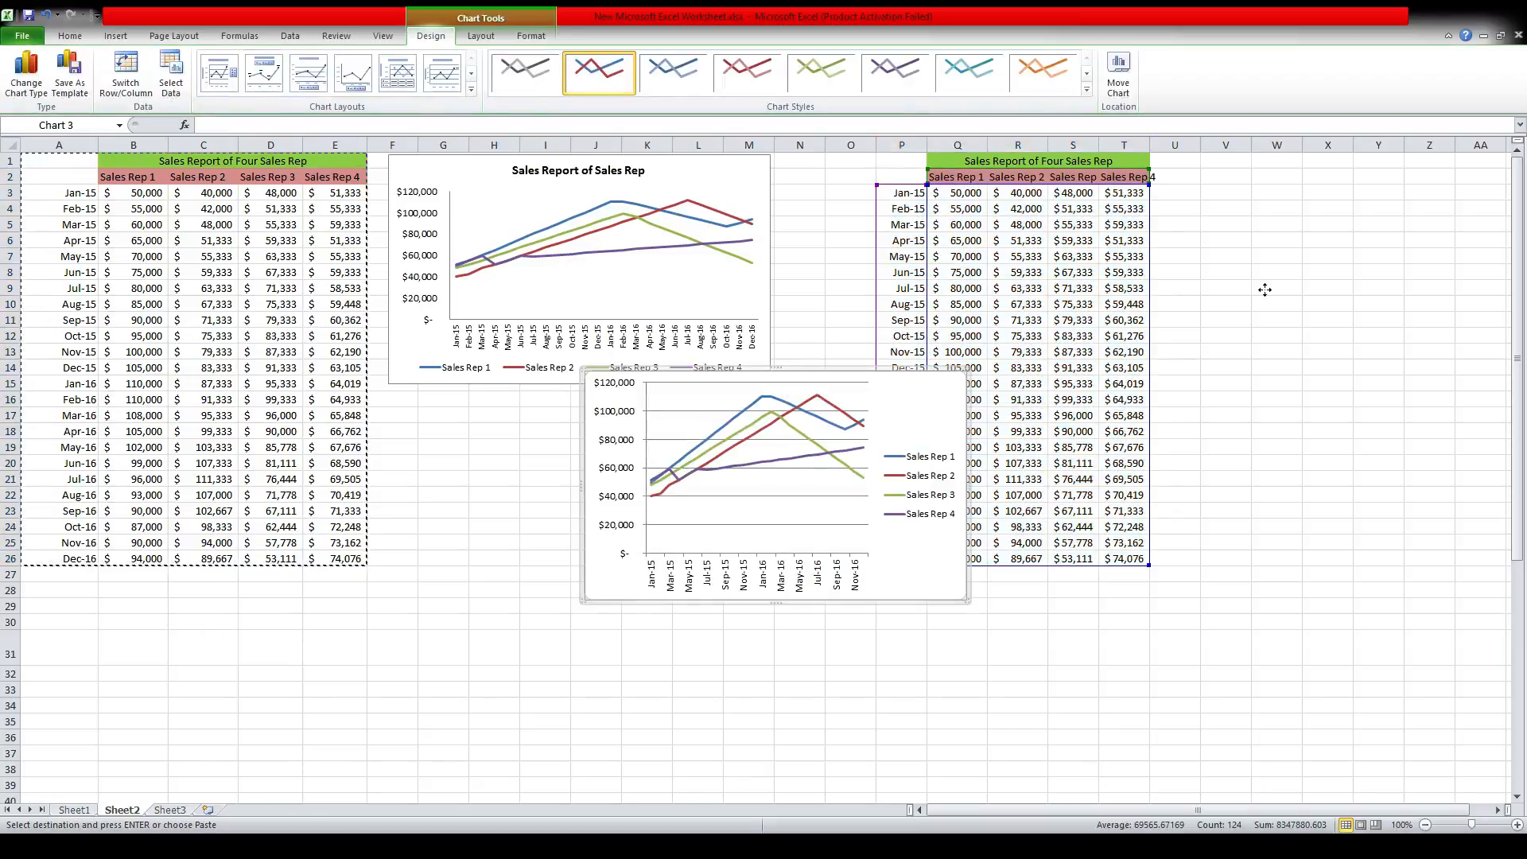
pyautogui.moveTo(1264, 289); pyautogui.dragTo(1395, 164)
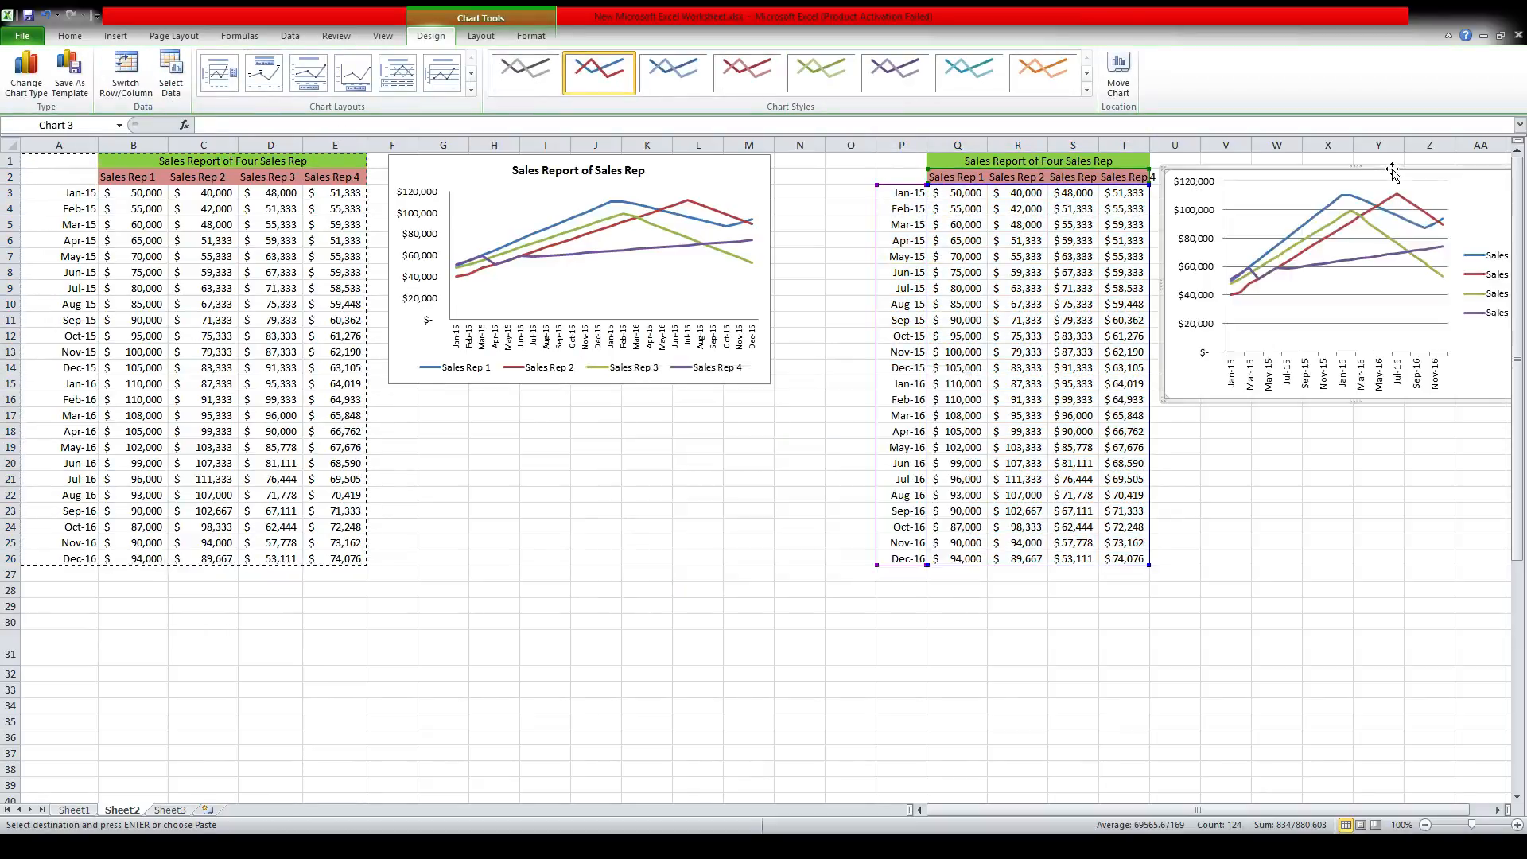
pyautogui.moveTo(1172, 806); pyautogui.dragTo(1262, 800)
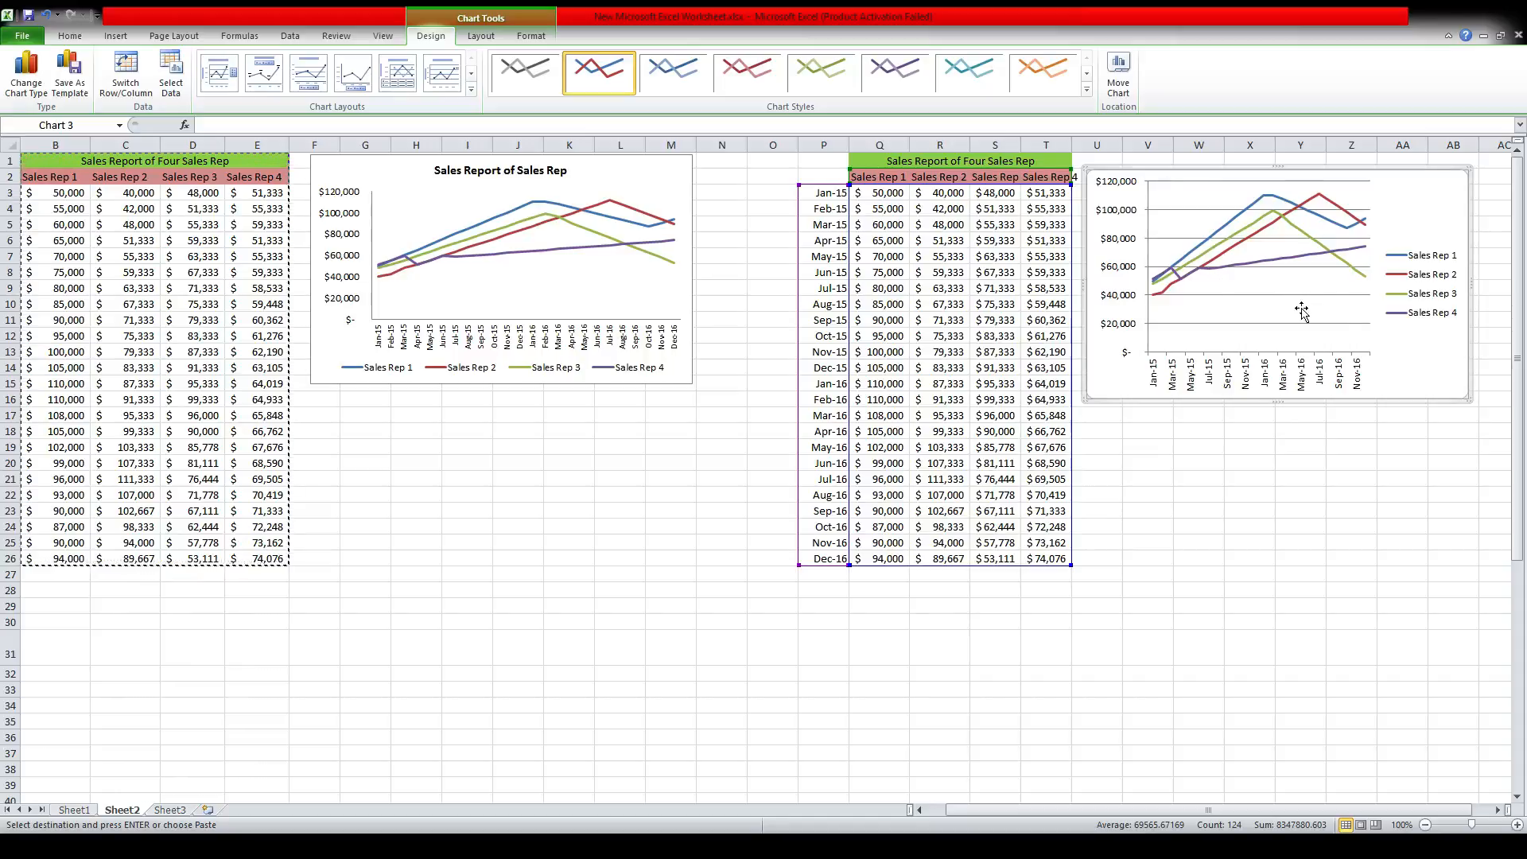
# Step: Set the new line chart's legend position to Bottom
pyautogui.click(1422, 314)
pyautogui.doubleClick(1422, 315)
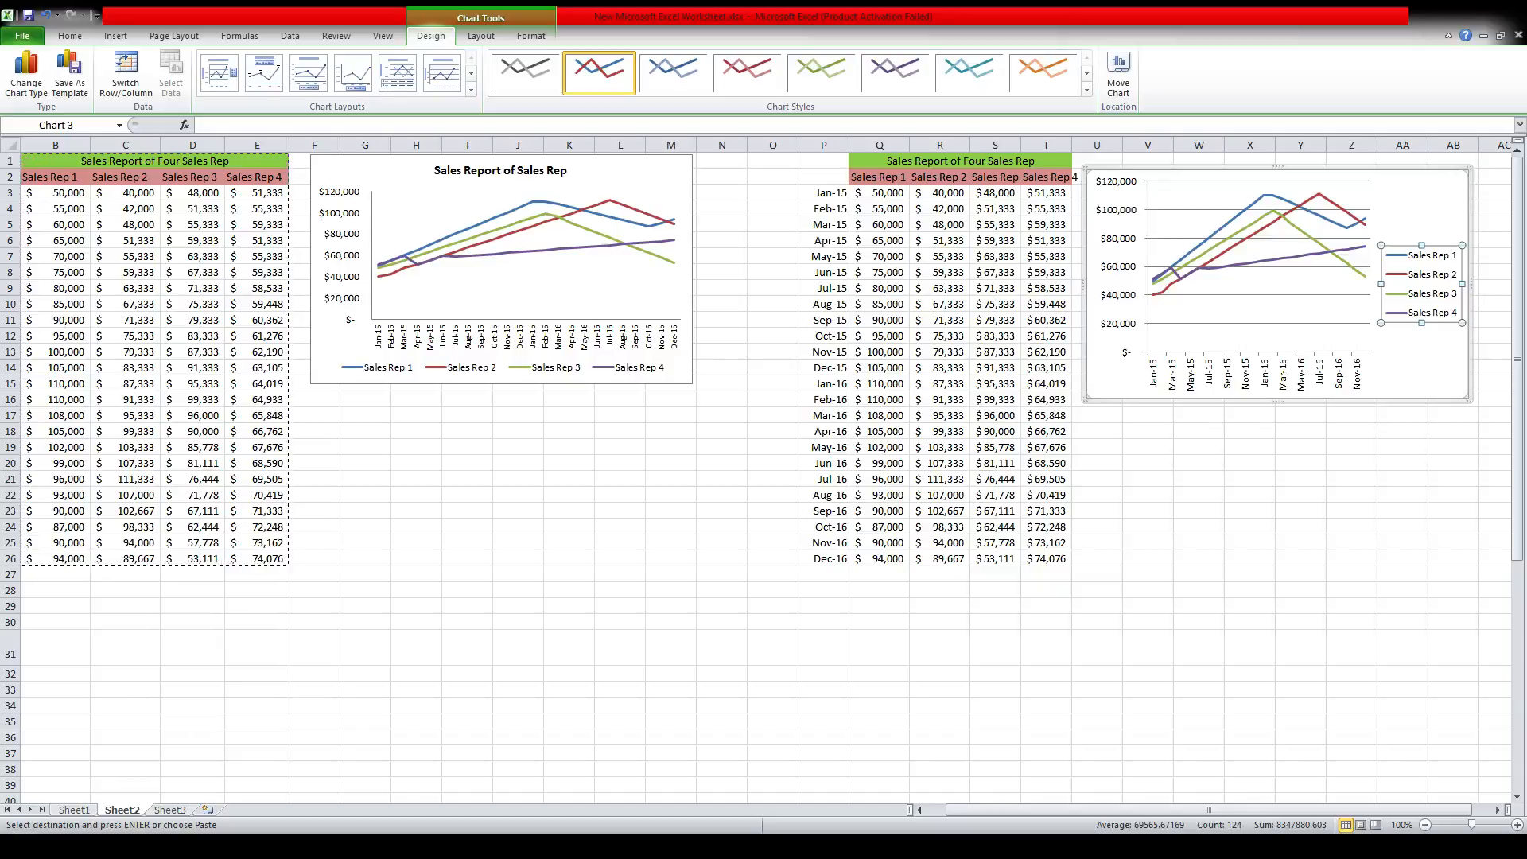
pyautogui.hotkey('alt', 'b')
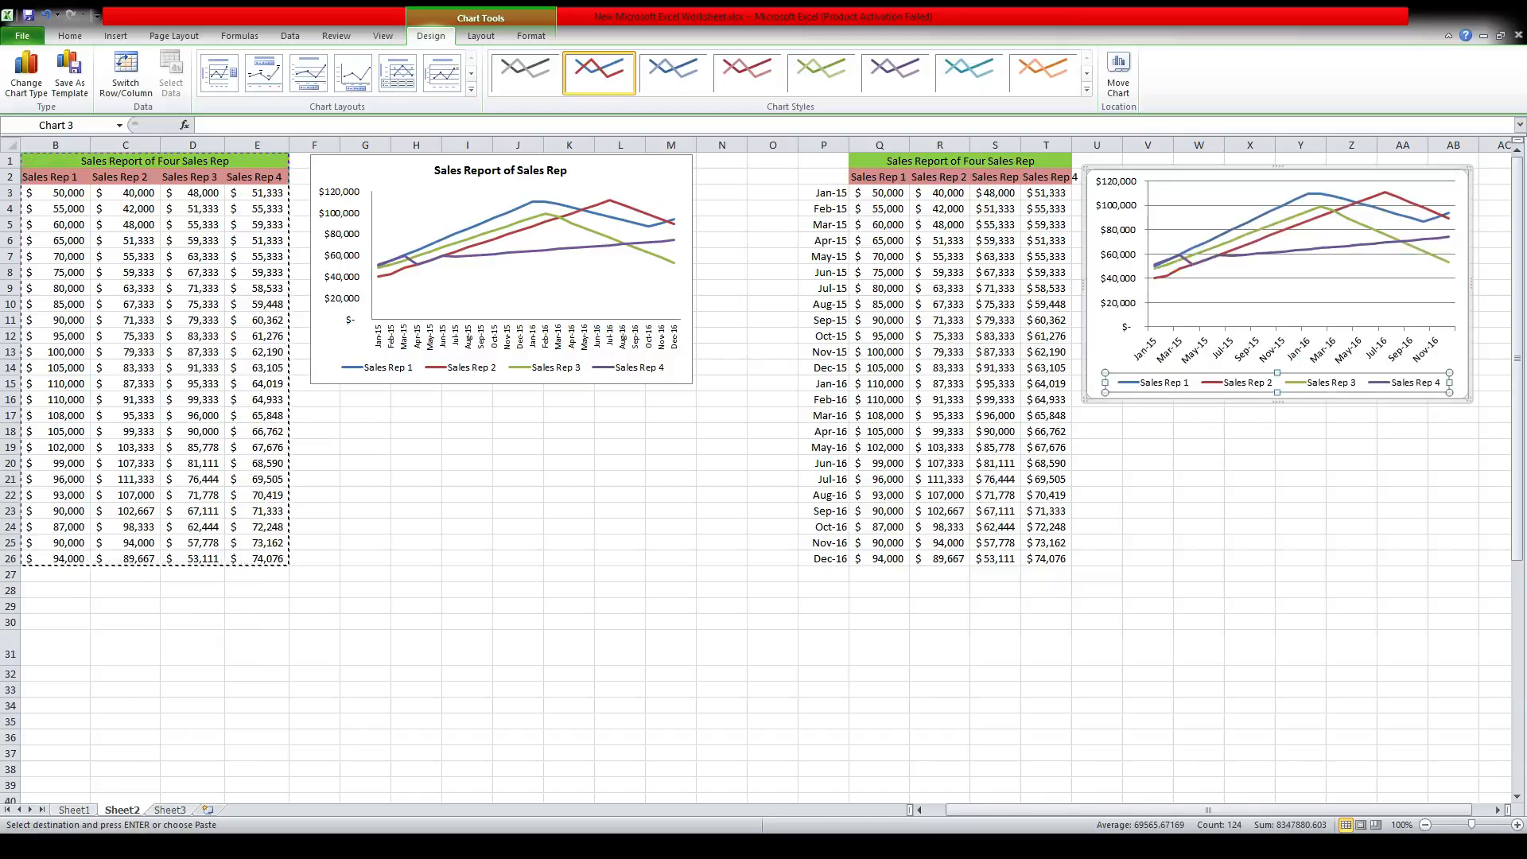
pyautogui.click(923, 618)
pyautogui.press('Escape')
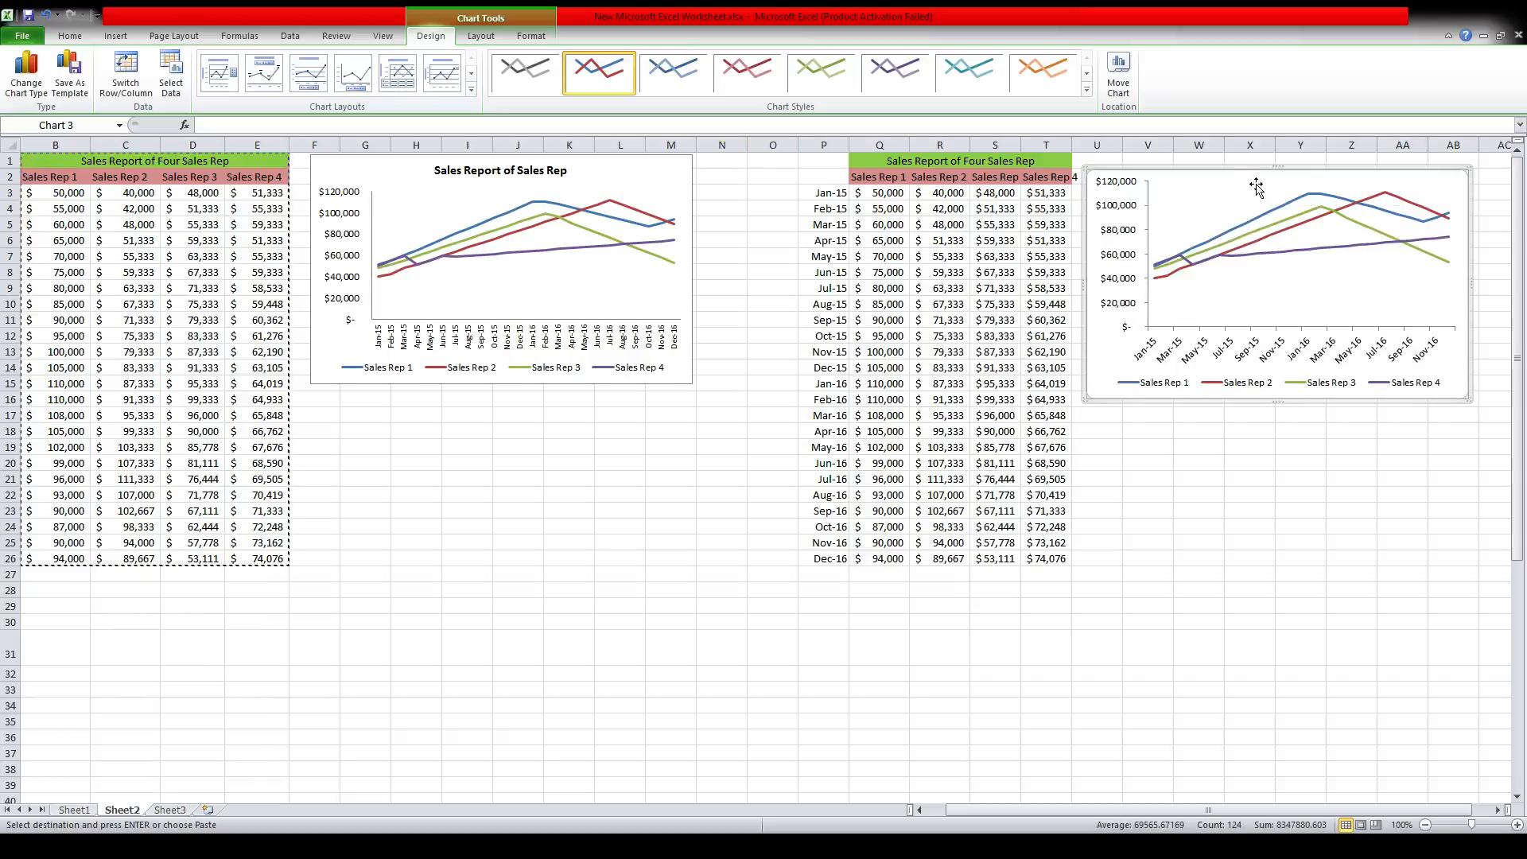
# Step: Apply the first chart layout, with chart and axis titles, to the new chart and position its legend at the bottom
pyautogui.click(221, 75)
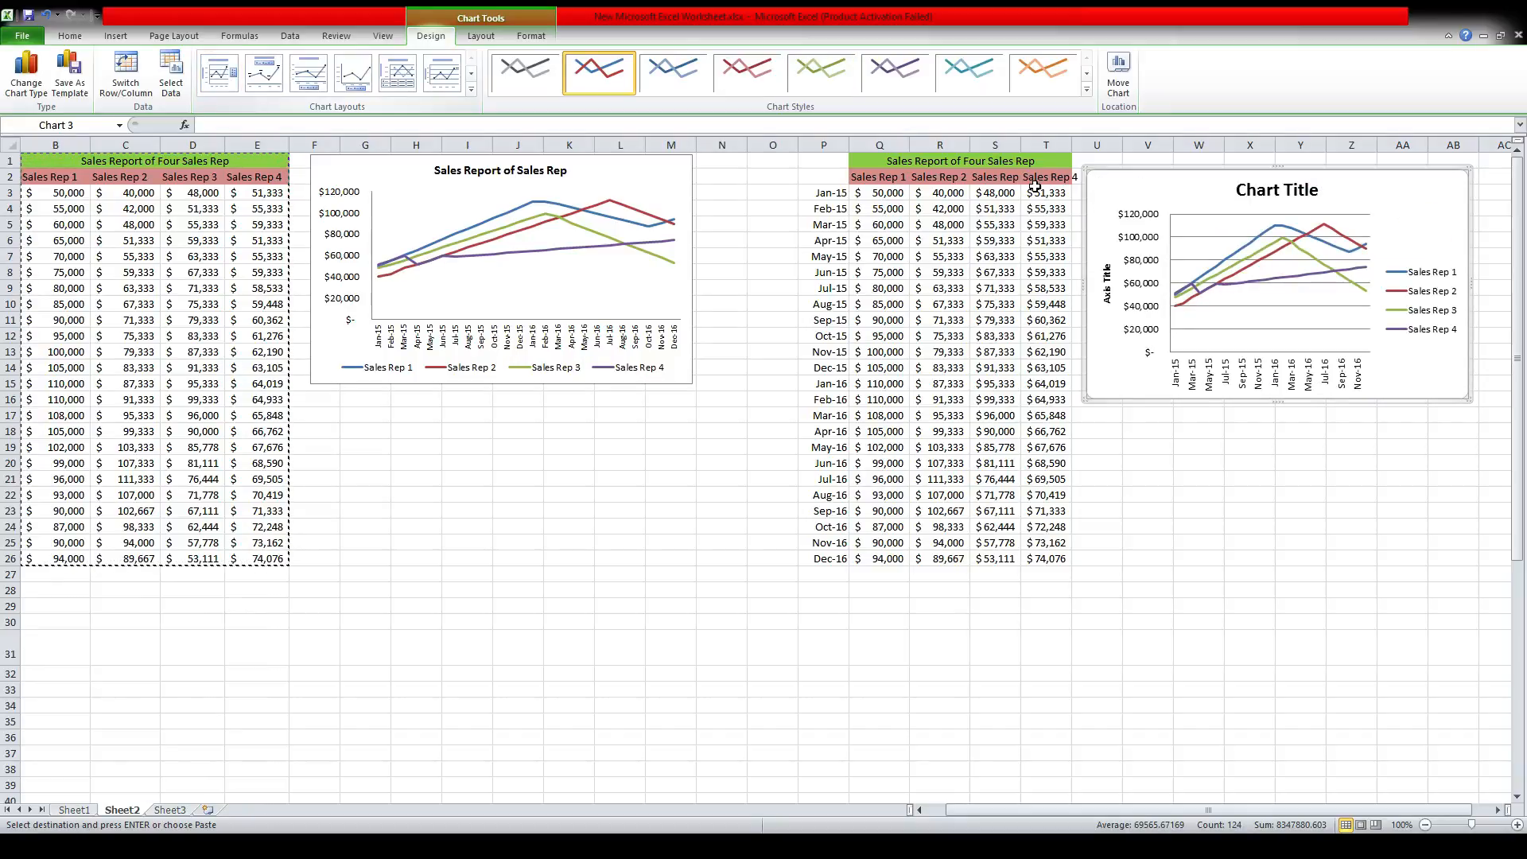
pyautogui.click(1429, 284)
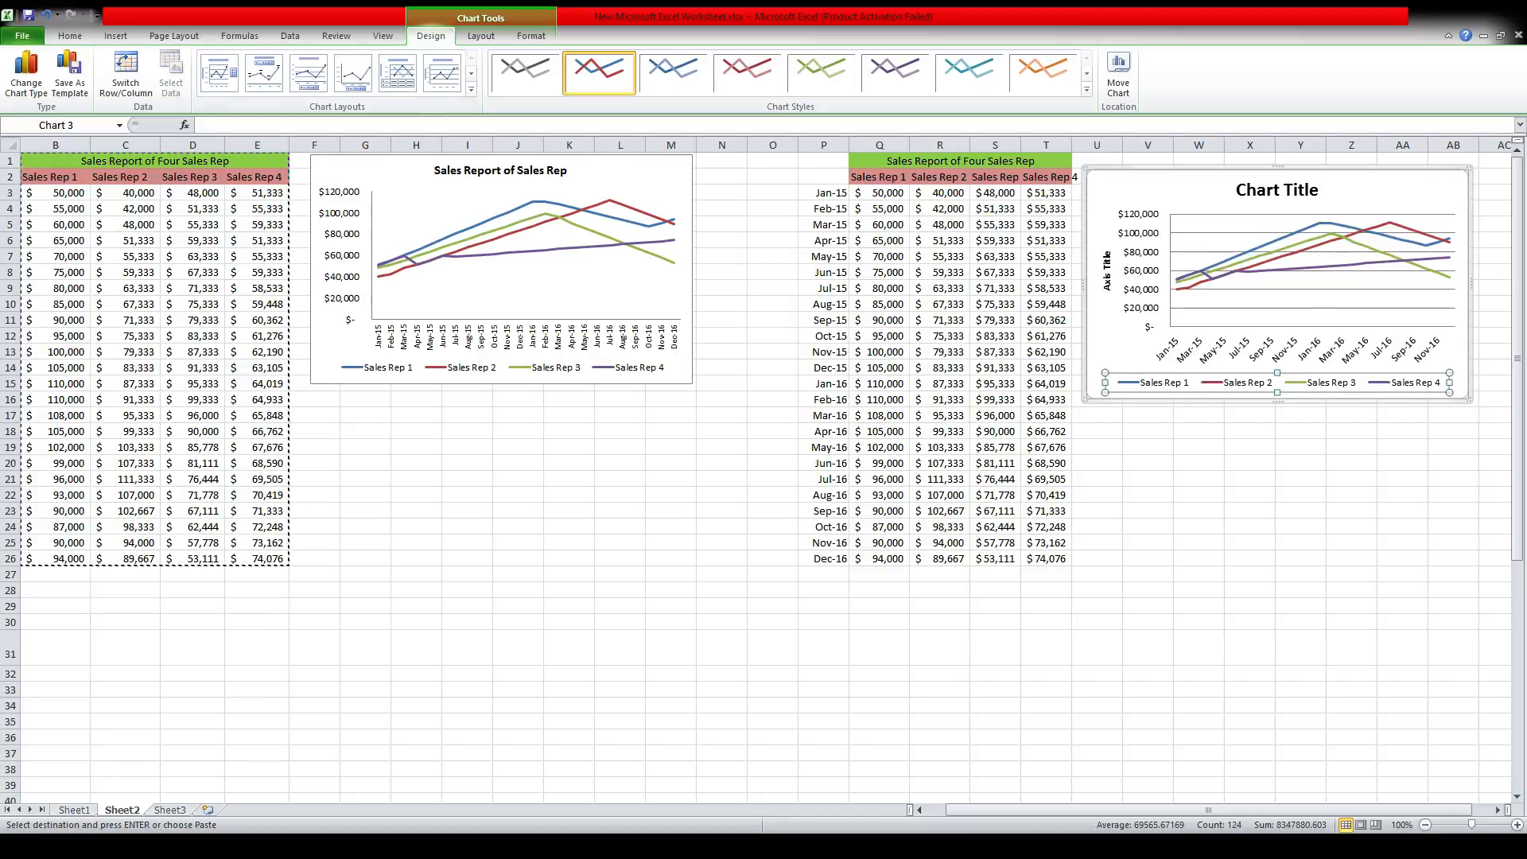
# Step: Delete the horizontal gridlines from the new line chart
pyautogui.click(1397, 289)
pyautogui.press('Delete')
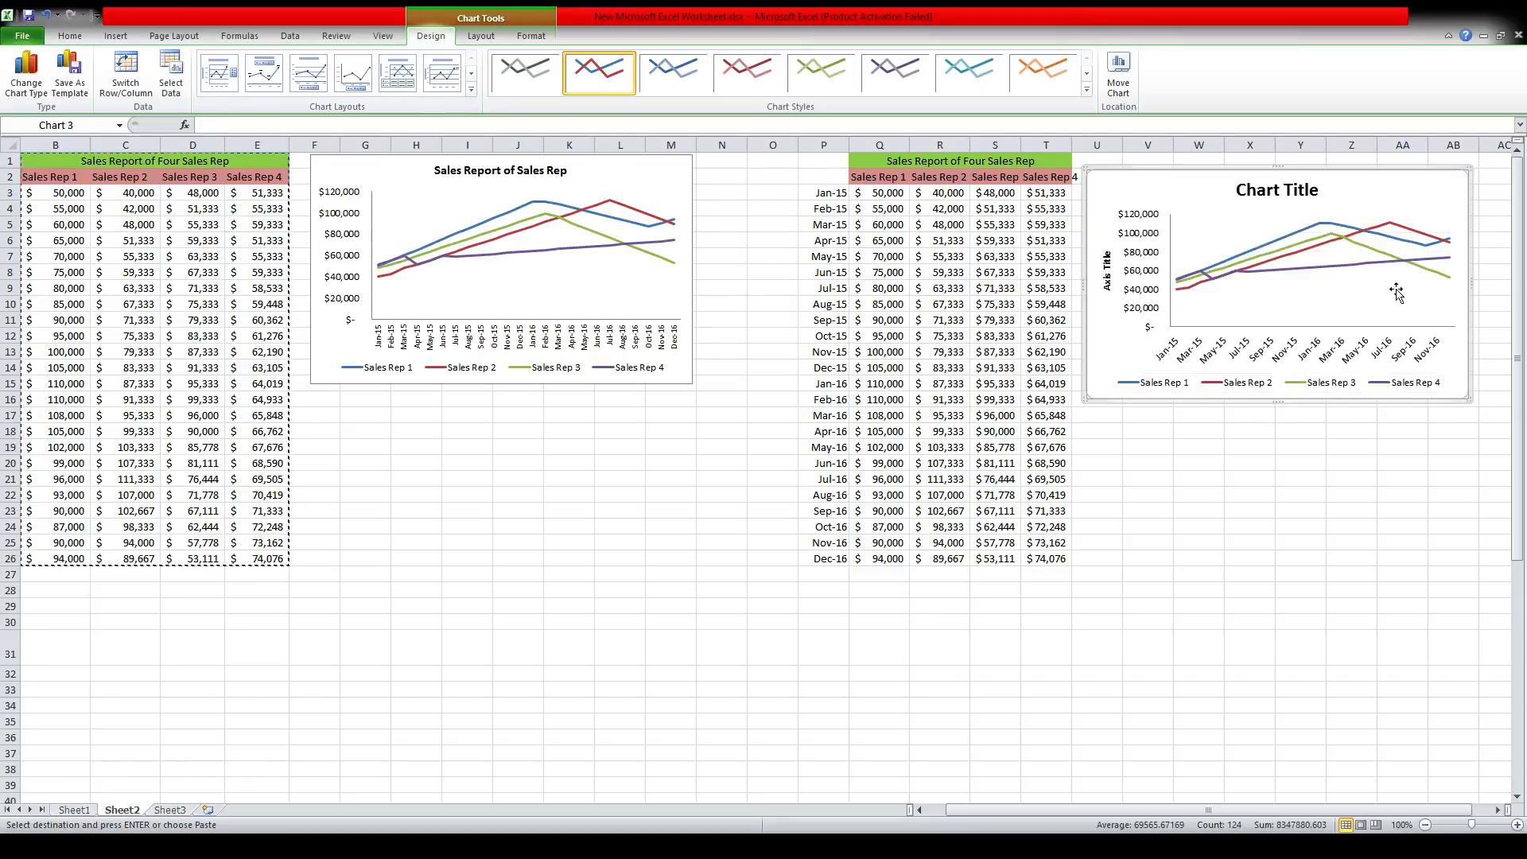
# Step: Replace the new line chart's title with "Sales Report of Sales Rep"
pyautogui.click(1308, 193)
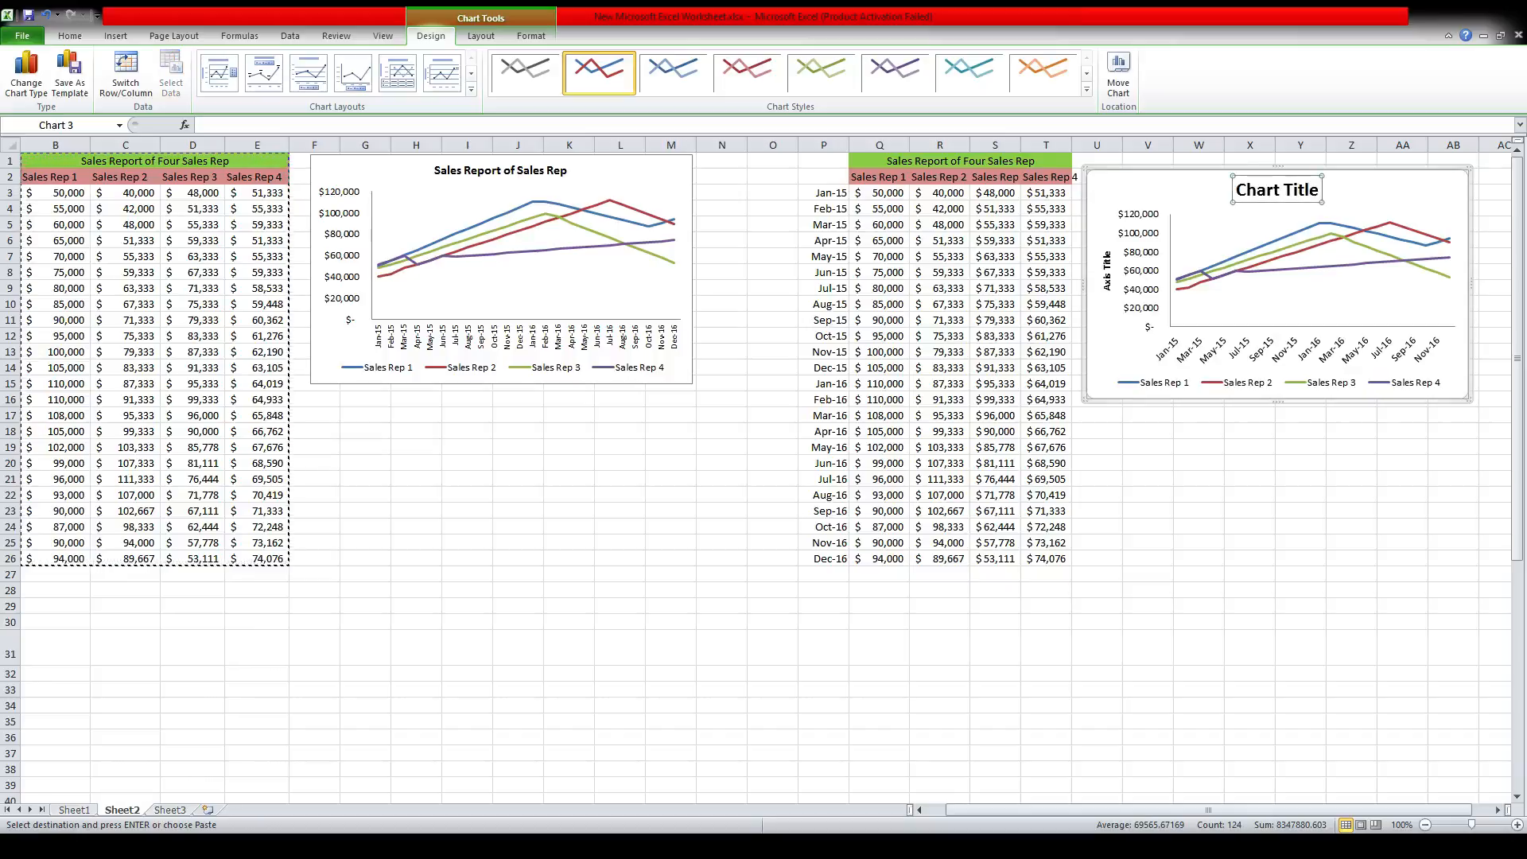
pyautogui.click(1302, 191)
pyautogui.press('BackSpace')
pyautogui.press('BackSpace')
pyautogui.press('BackSpace')
pyautogui.press('BackSpace')
pyautogui.press('BackSpace')
pyautogui.press('BackSpace')
pyautogui.press('BackSpace')
pyautogui.press('BackSpace')
pyautogui.press('BackSpace')
pyautogui.press('BackSpace')
pyautogui.write('Sales')
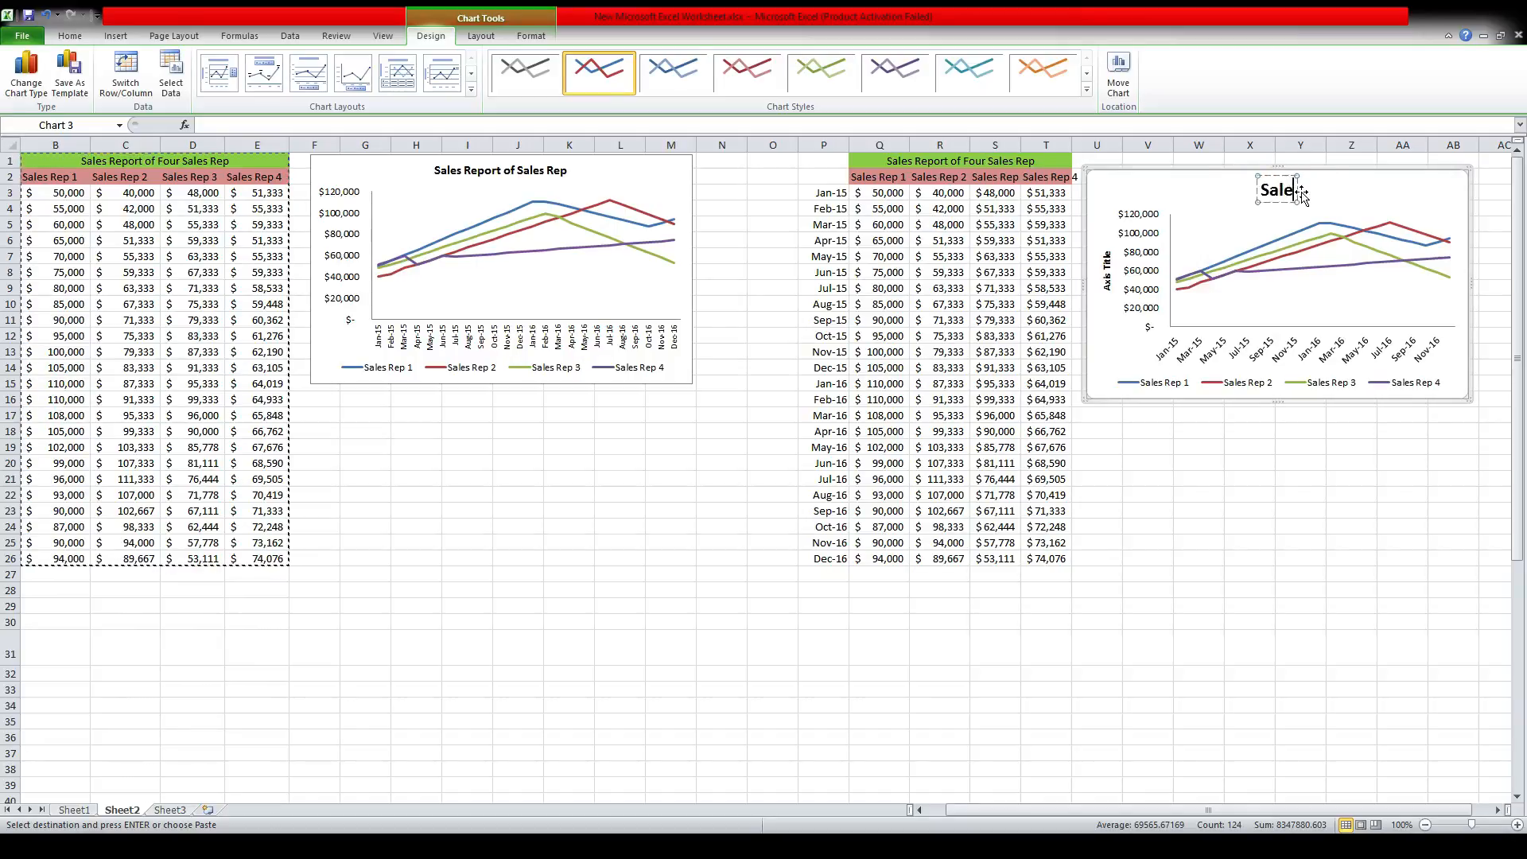
pyautogui.write(' Rep')
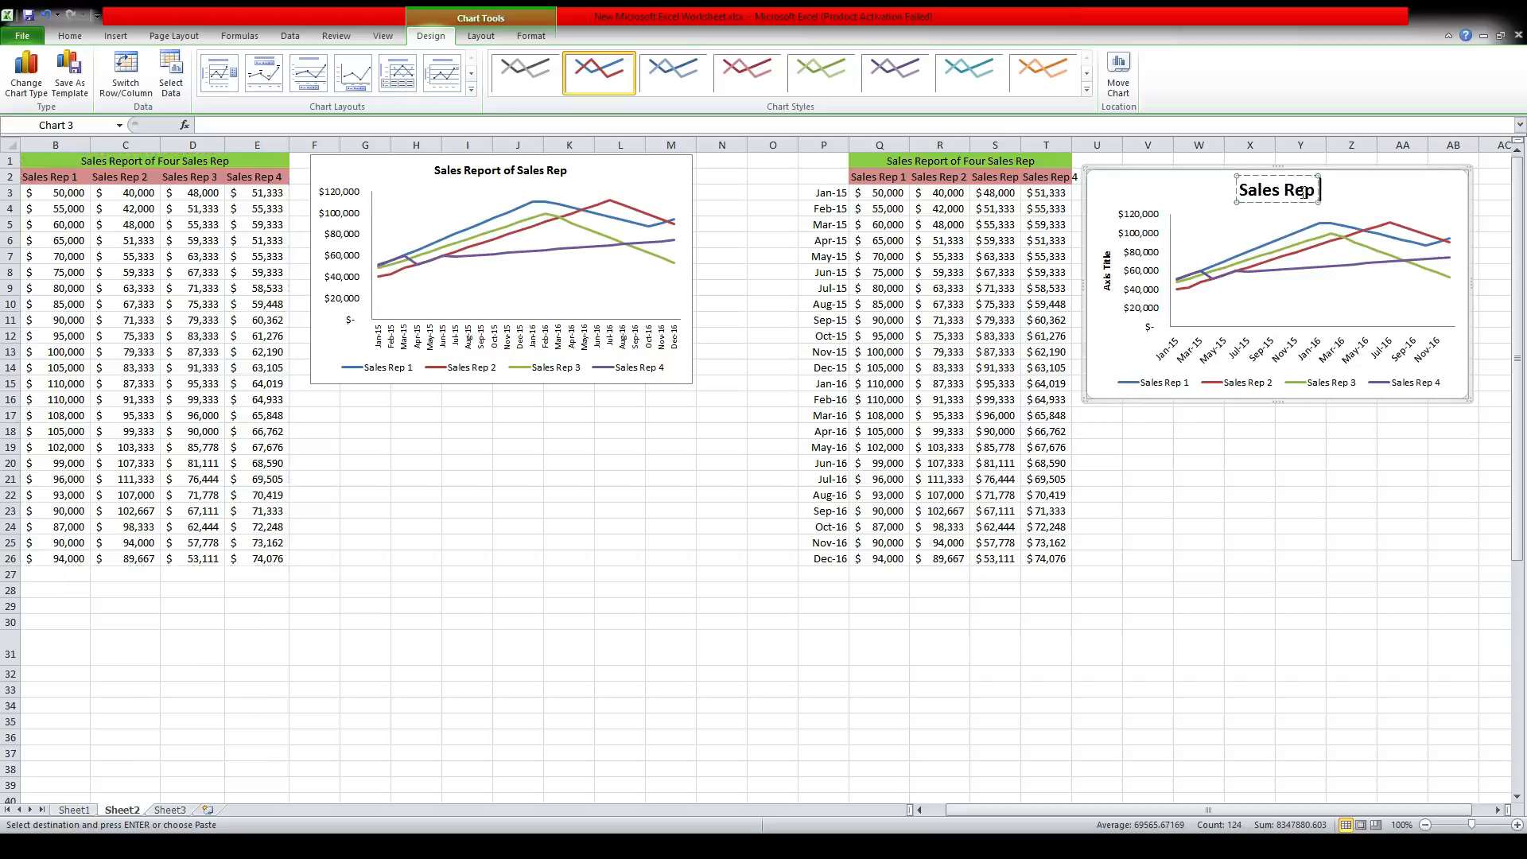
pyautogui.write('ort of Sa')
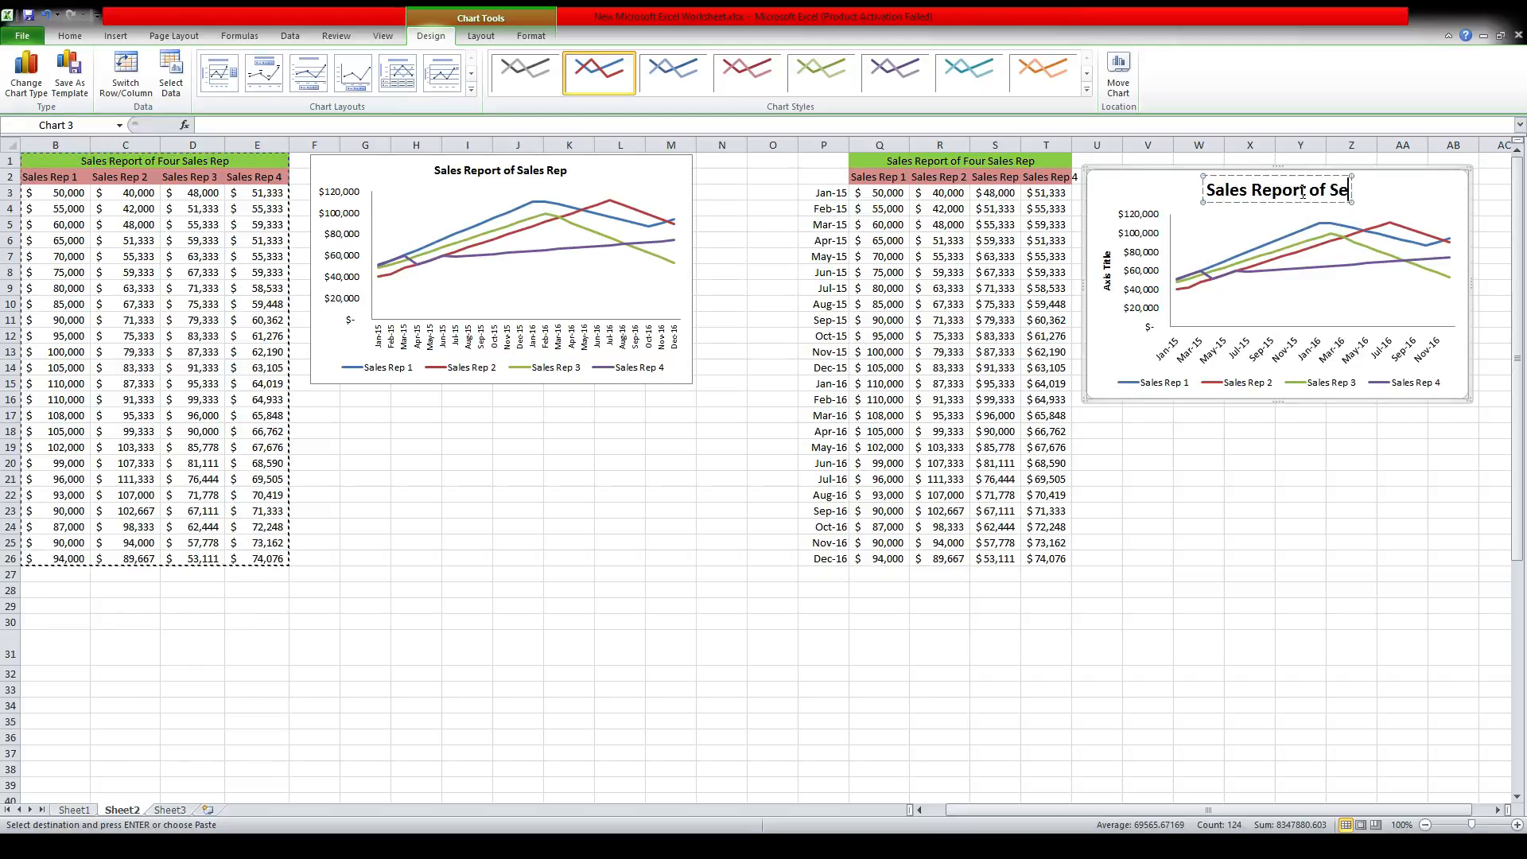
pyautogui.write('les Re')
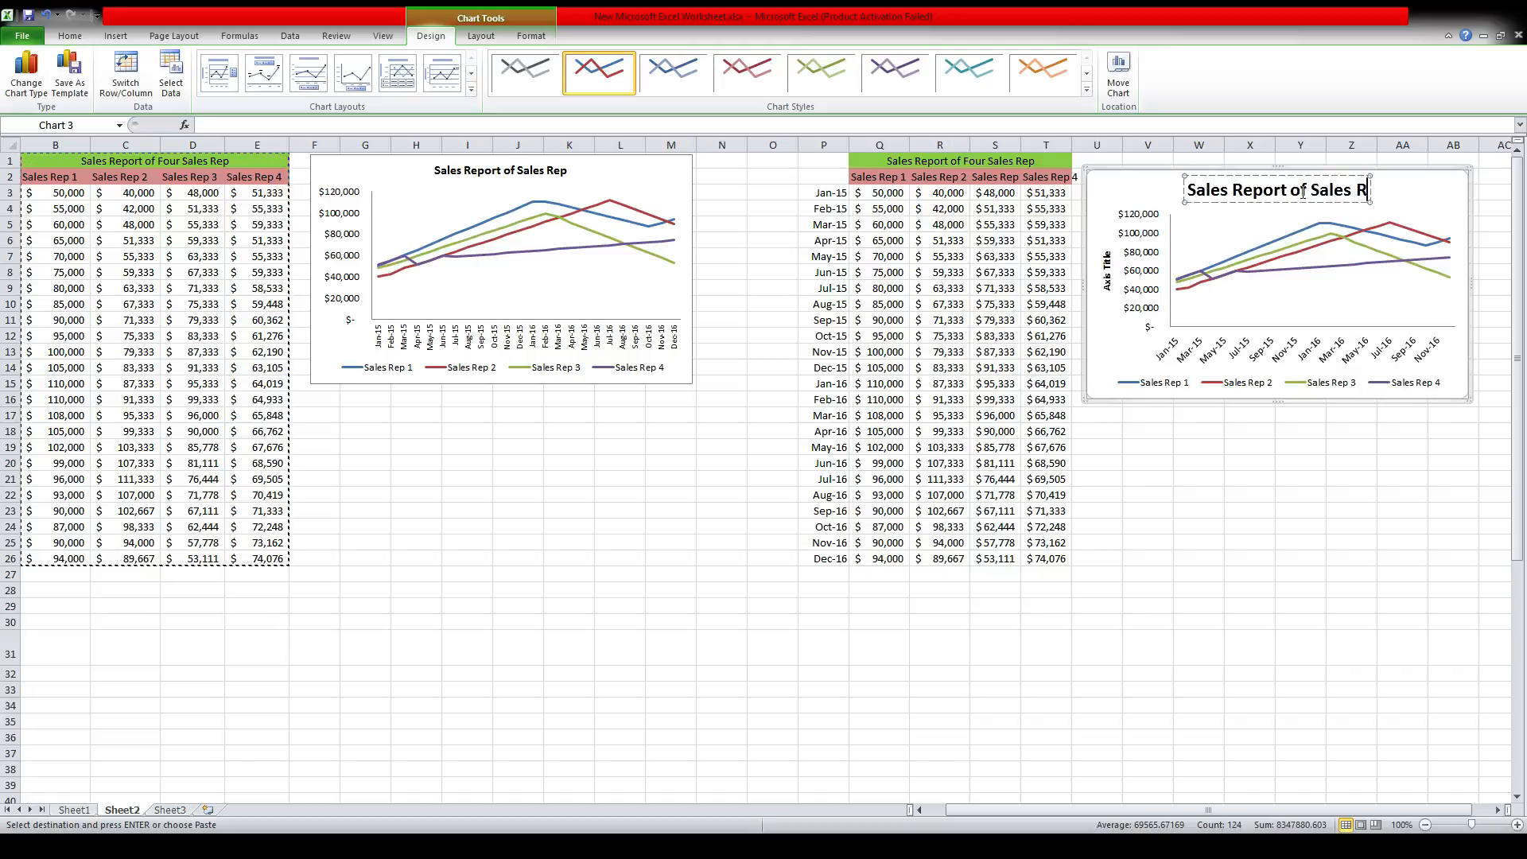
pyautogui.write('p')
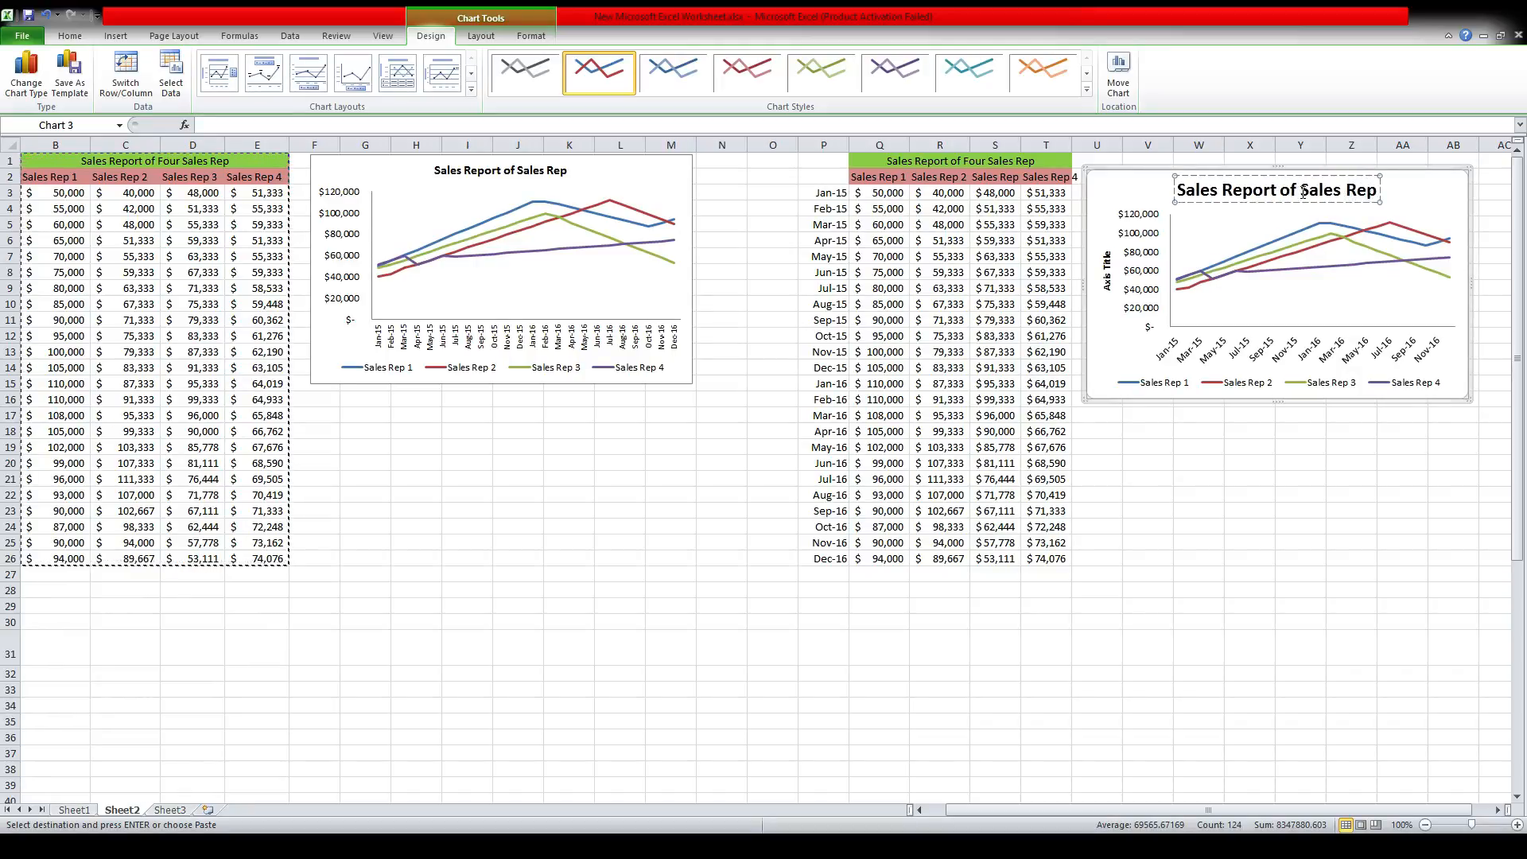
pyautogui.click(1235, 243)
# Step: Set the font size of the new chart's title to 11
pyautogui.click(1223, 196)
pyautogui.click(70, 36)
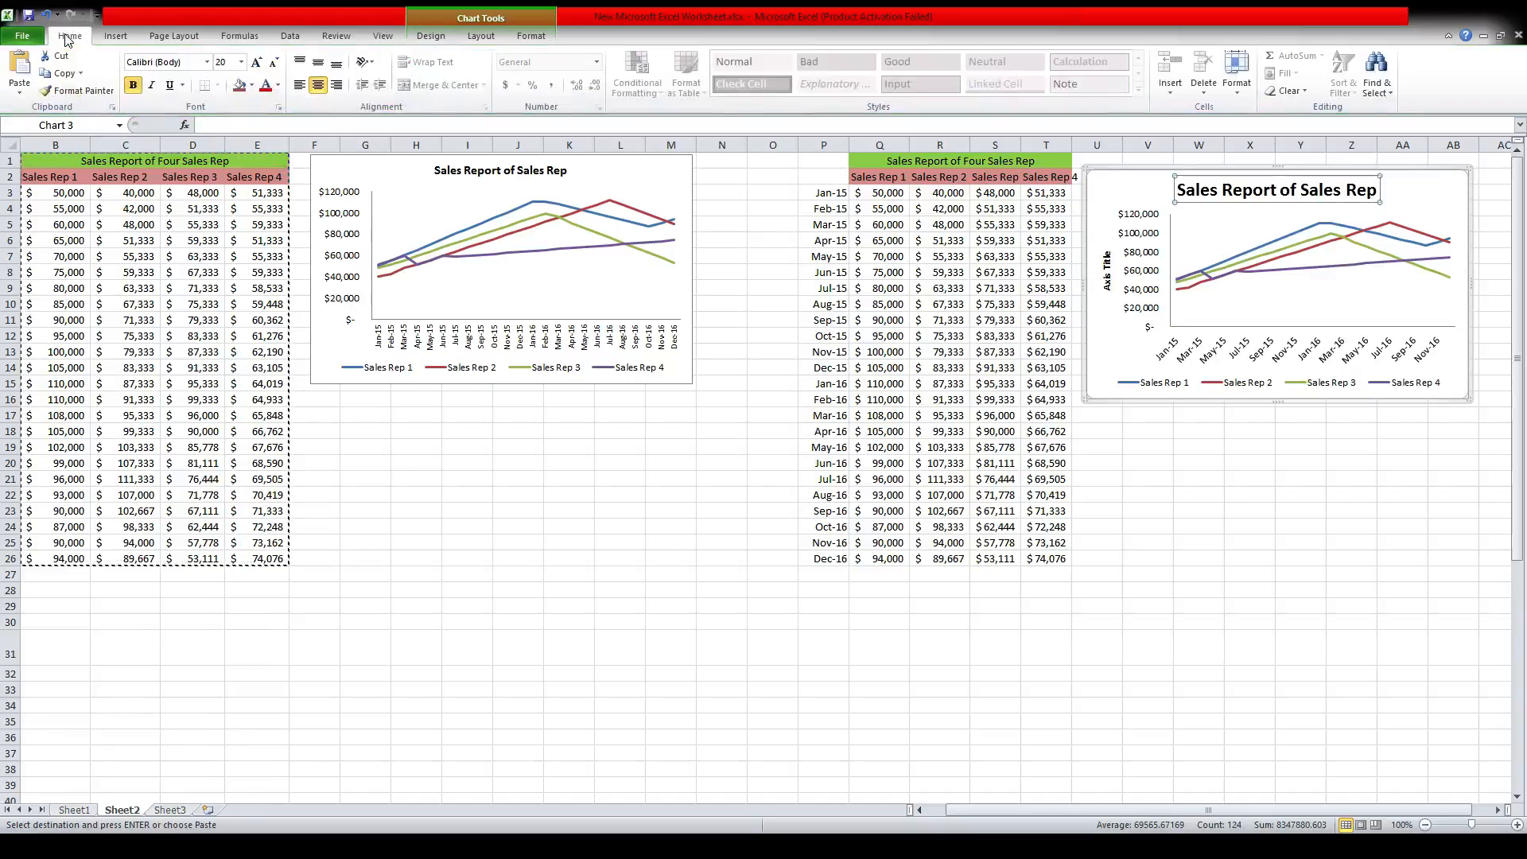
pyautogui.click(229, 62)
pyautogui.write('08')
pyautogui.press('Return')
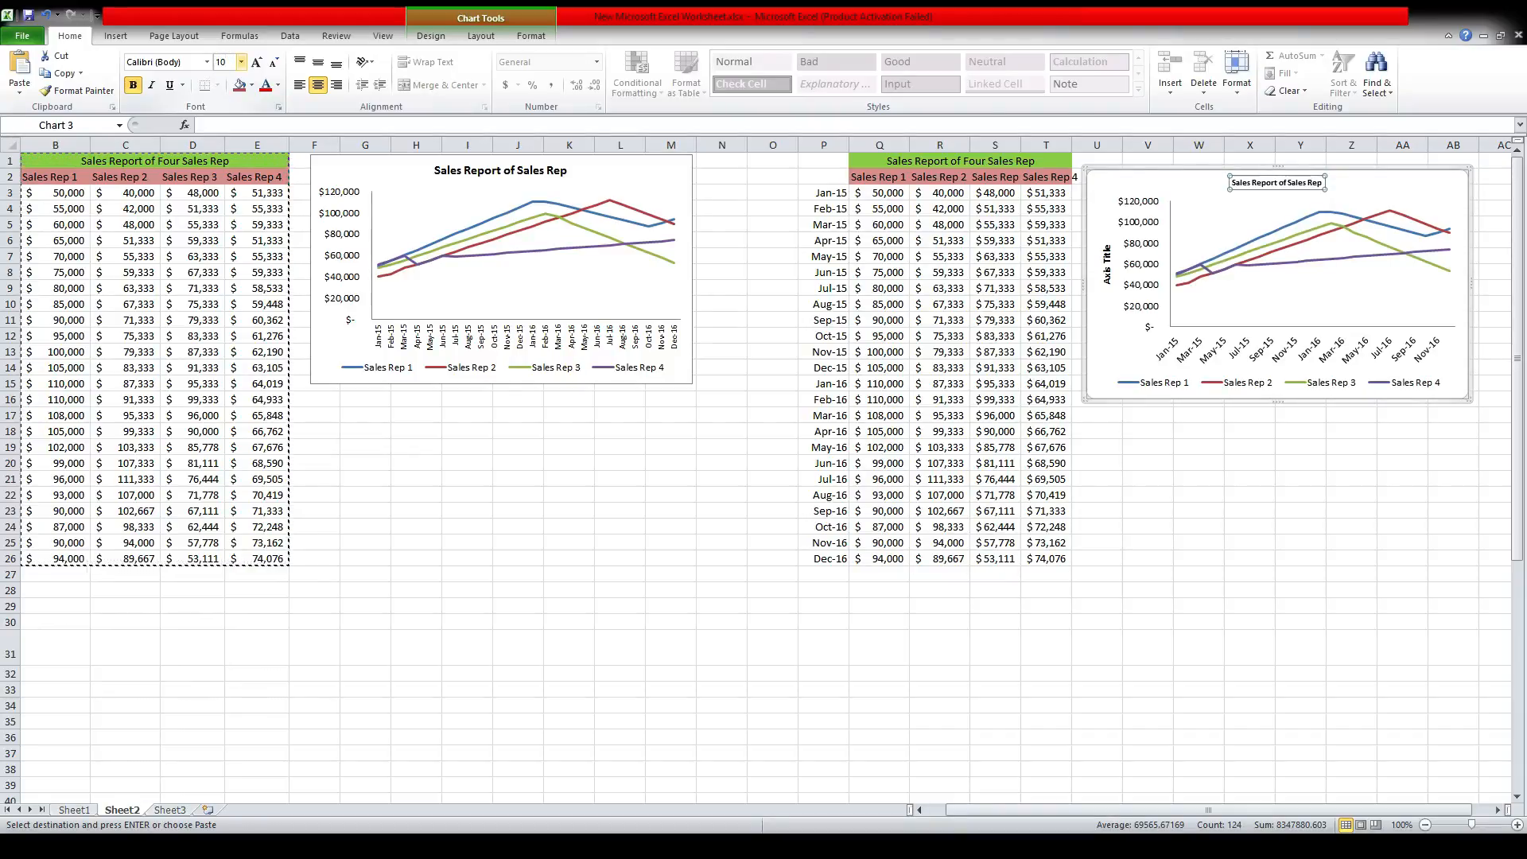
pyautogui.press('Return')
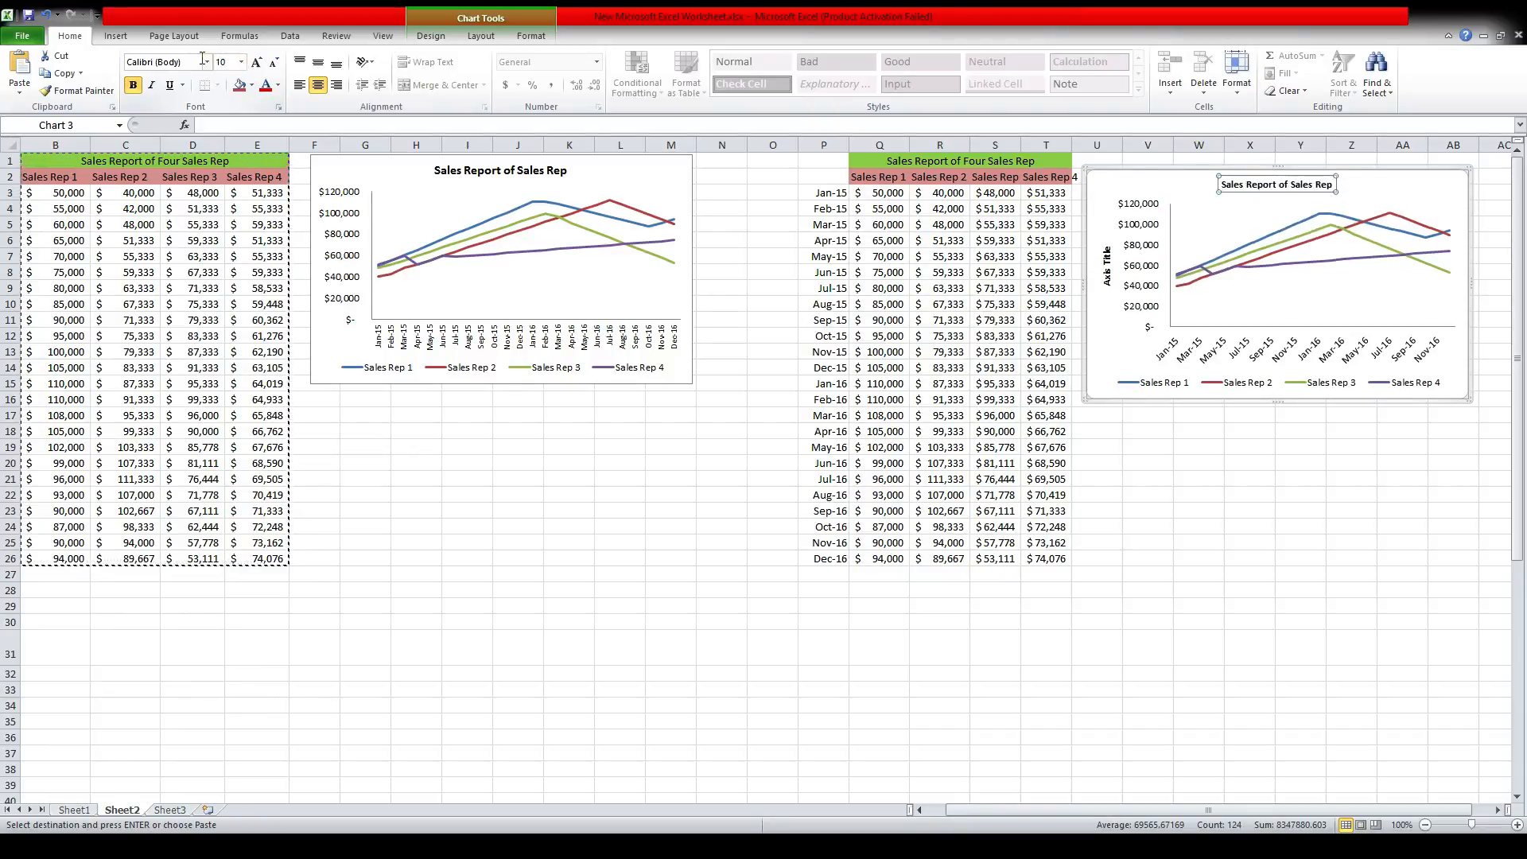
pyautogui.click(231, 63)
pyautogui.write('11')
pyautogui.press('Return')
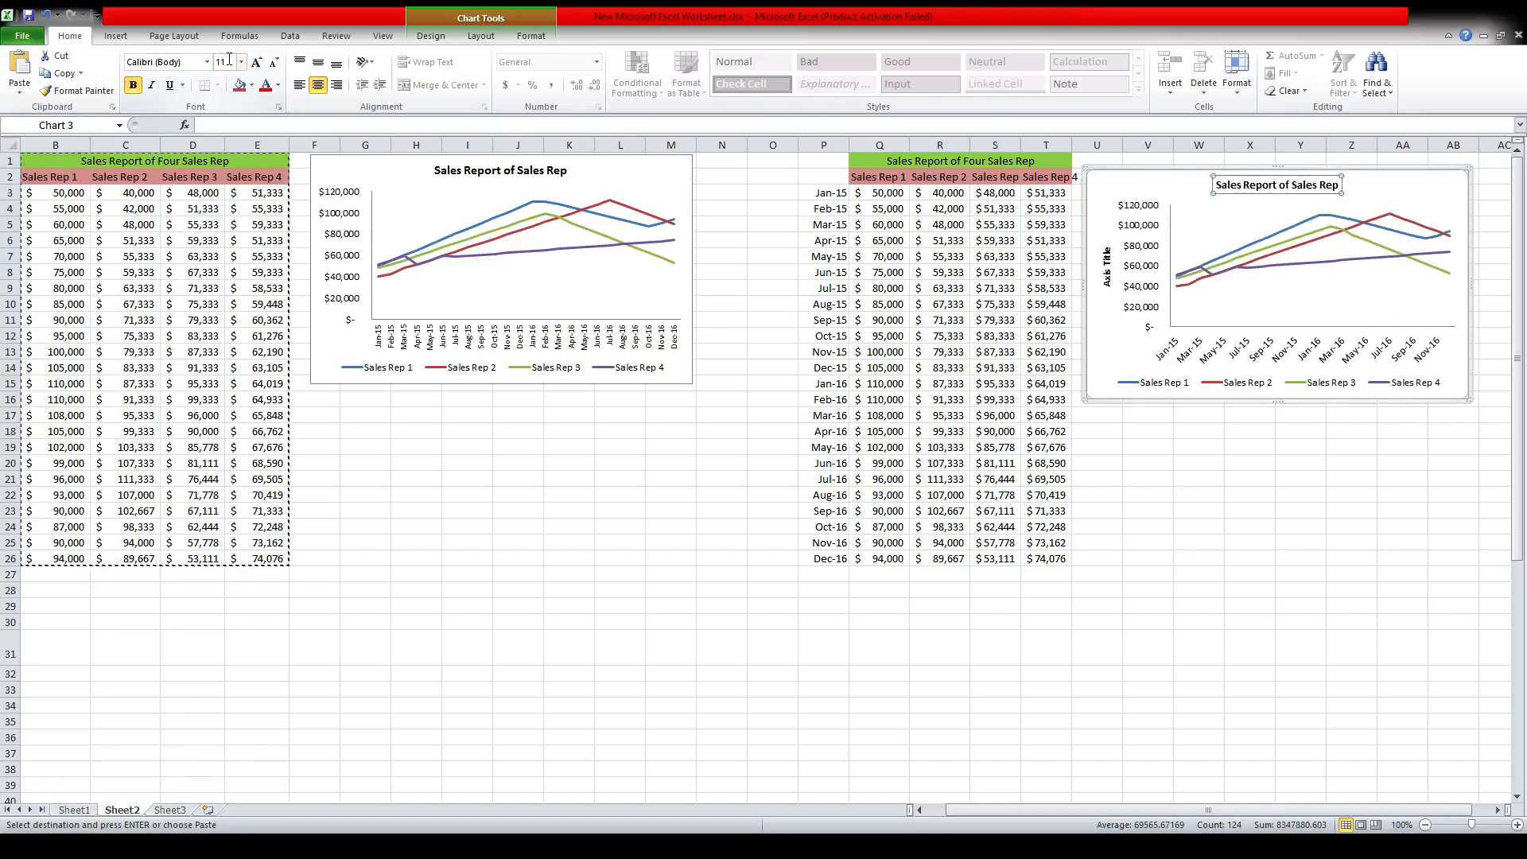
pyautogui.click(1086, 588)
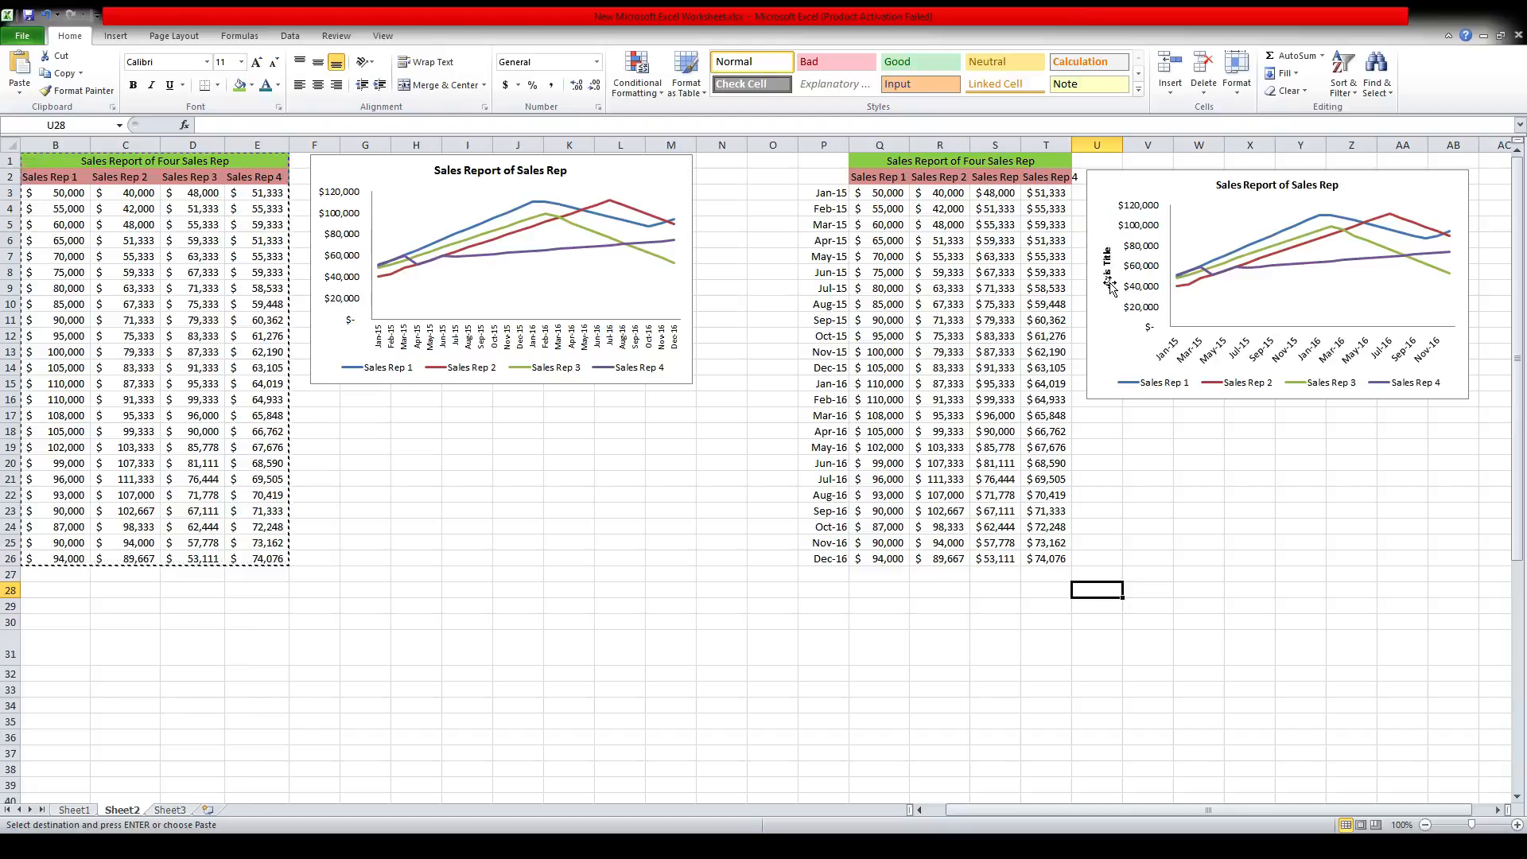
# Step: Delete the new chart's vertical axis title and choose a smaller font size for its horizontal axis date labels
pyautogui.click(1110, 283)
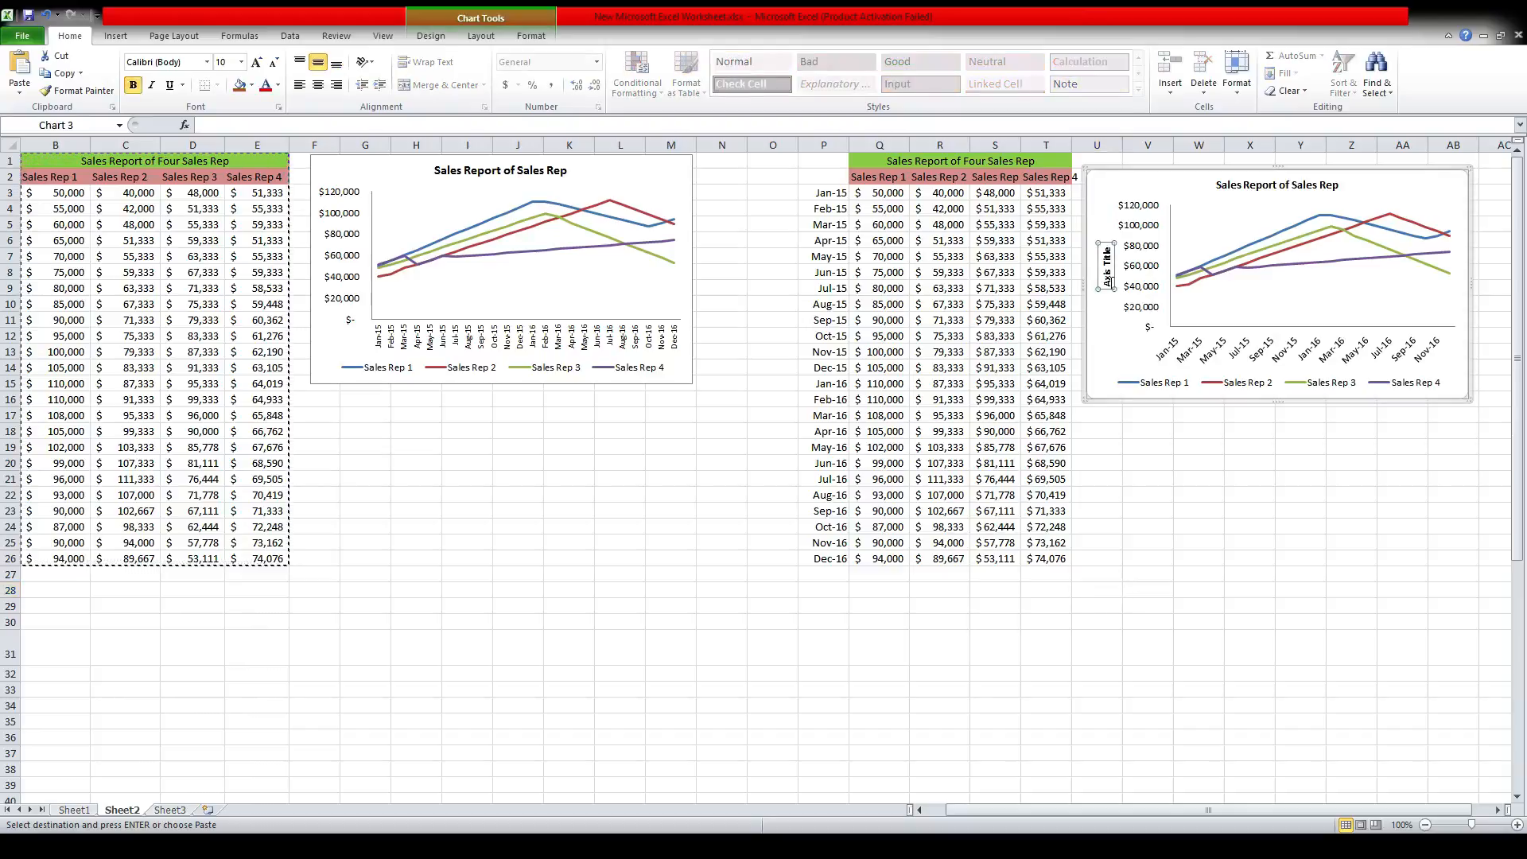
pyautogui.press('Delete')
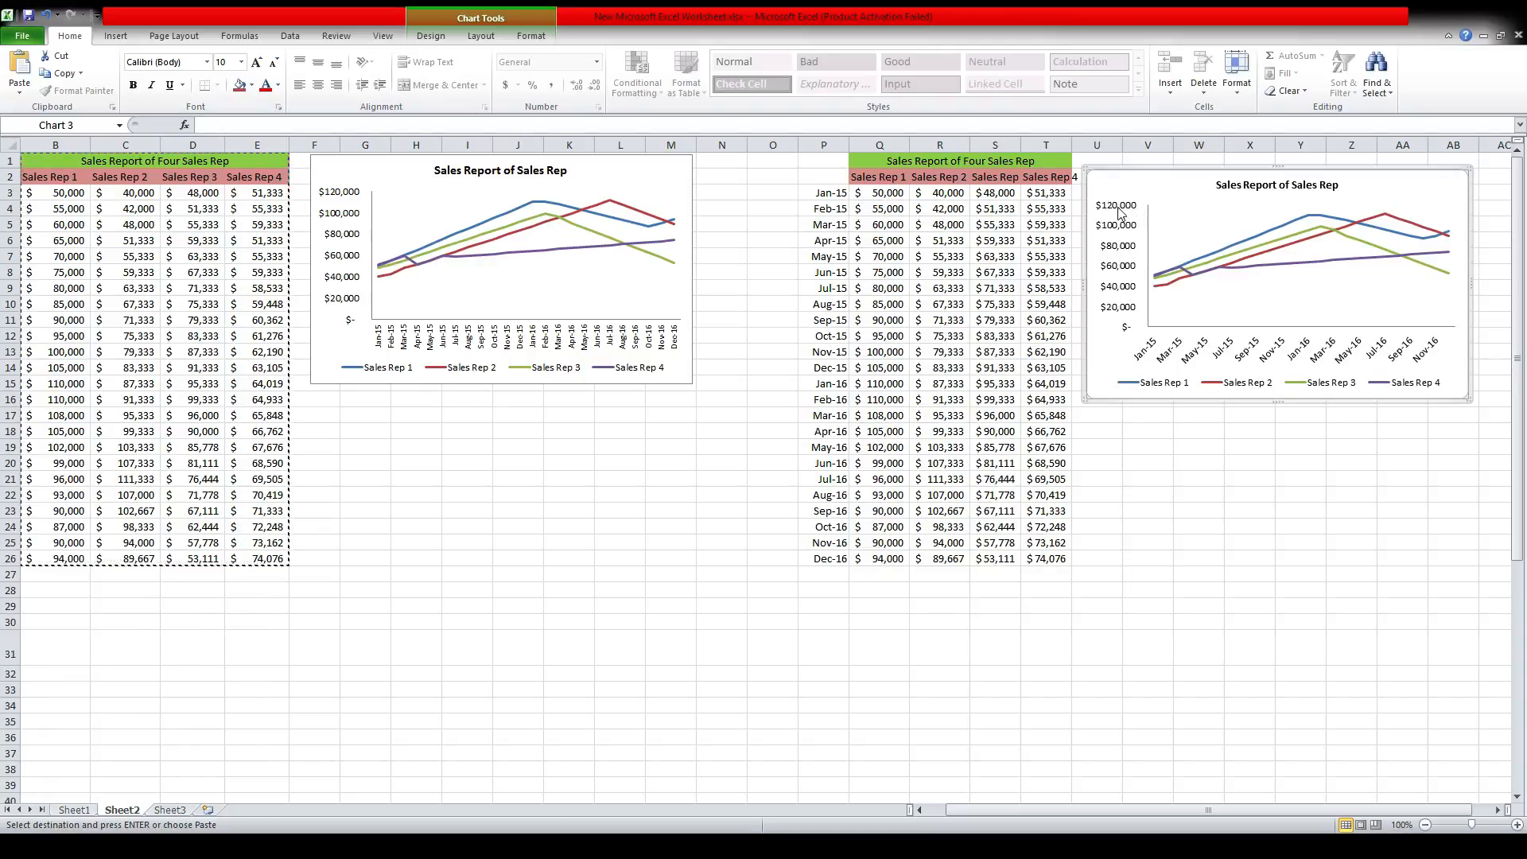
pyautogui.click(1183, 350)
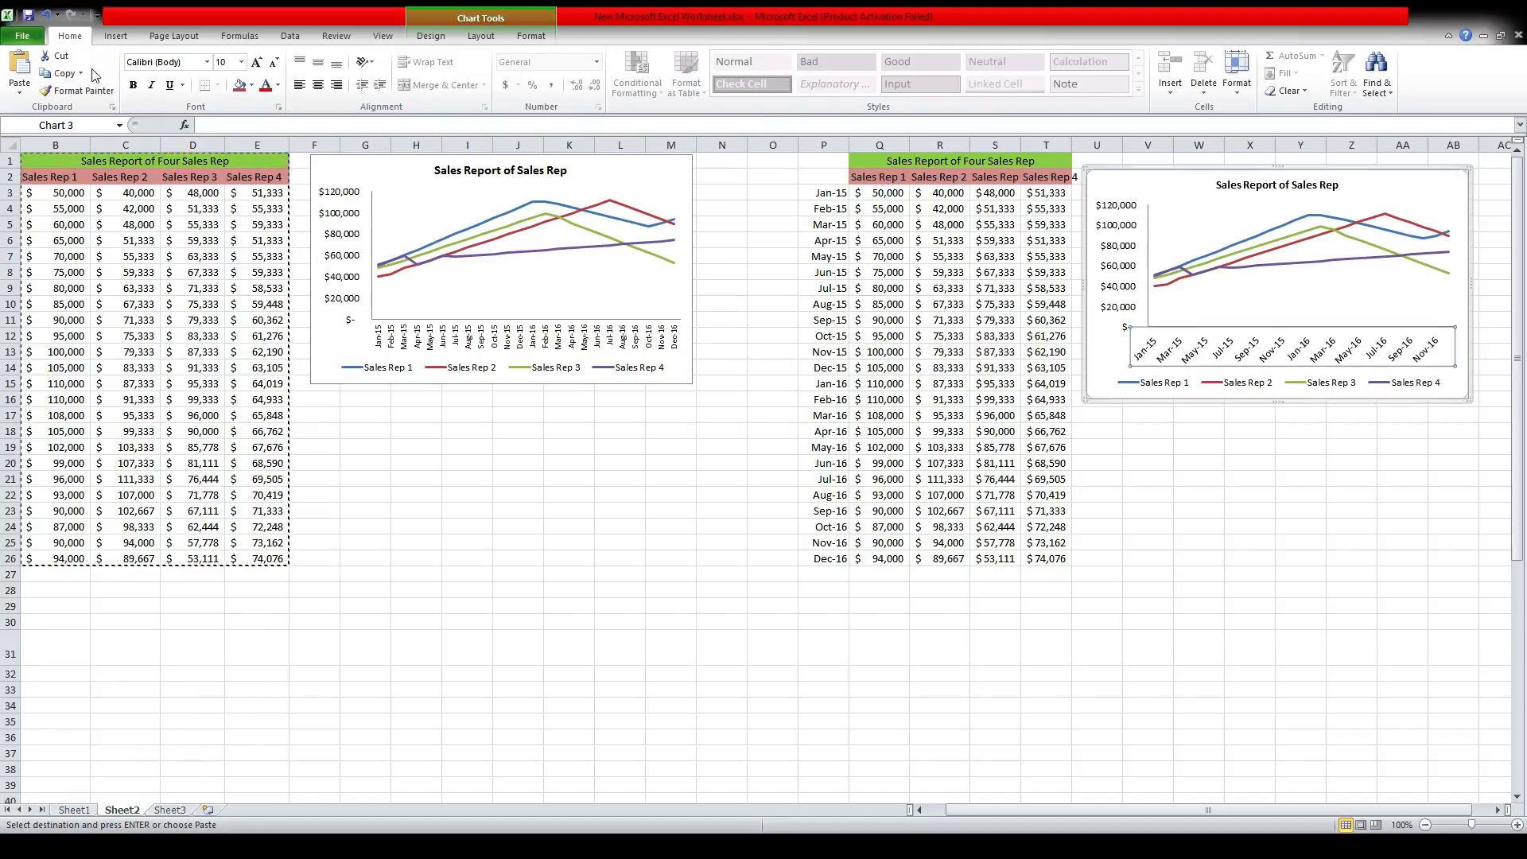
pyautogui.click(116, 37)
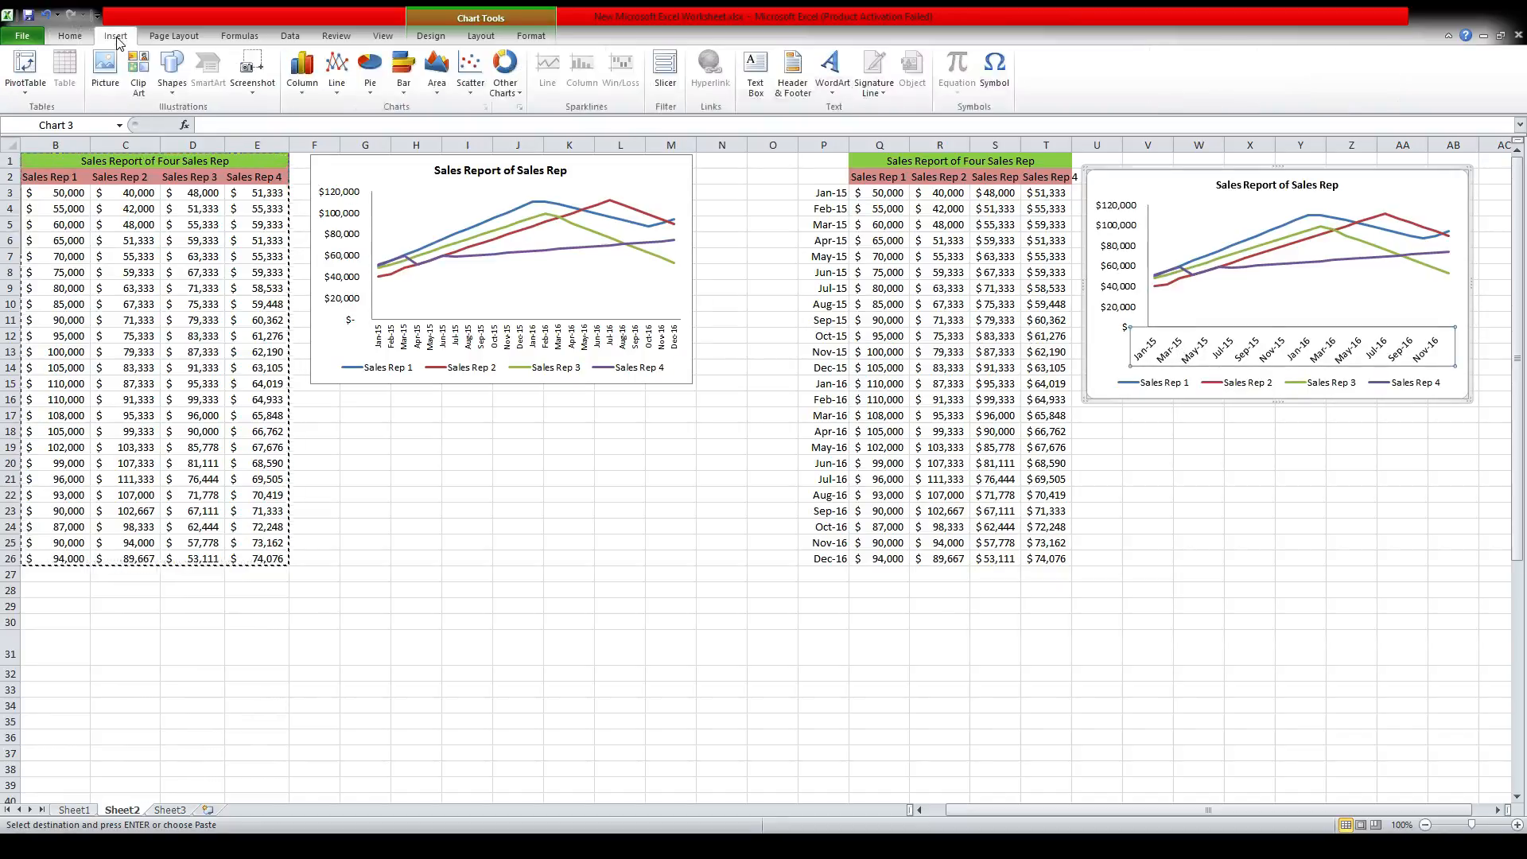
pyautogui.click(70, 36)
pyautogui.click(241, 62)
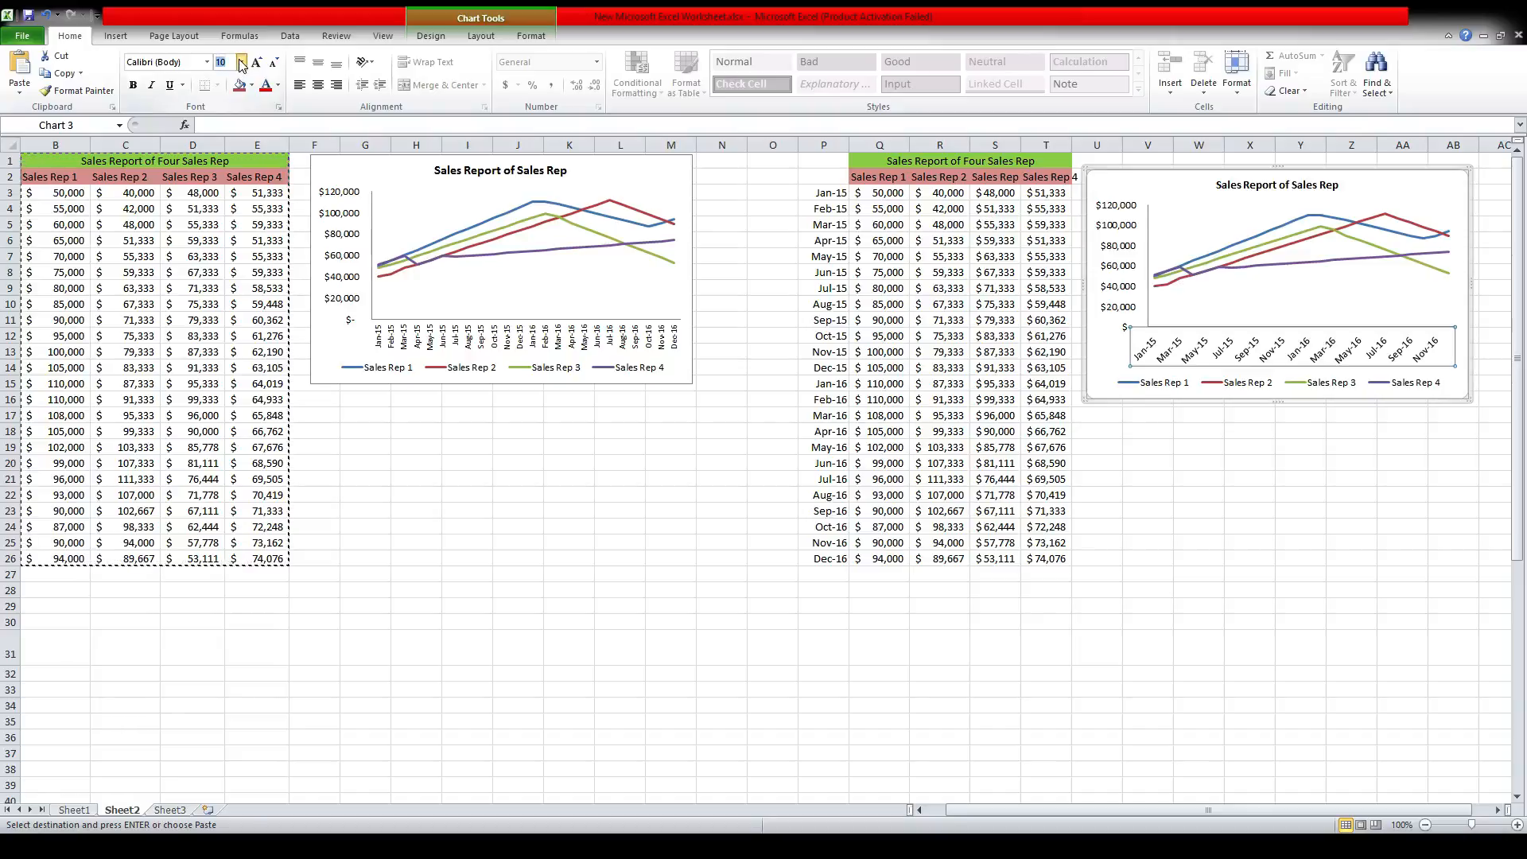
pyautogui.click(226, 77)
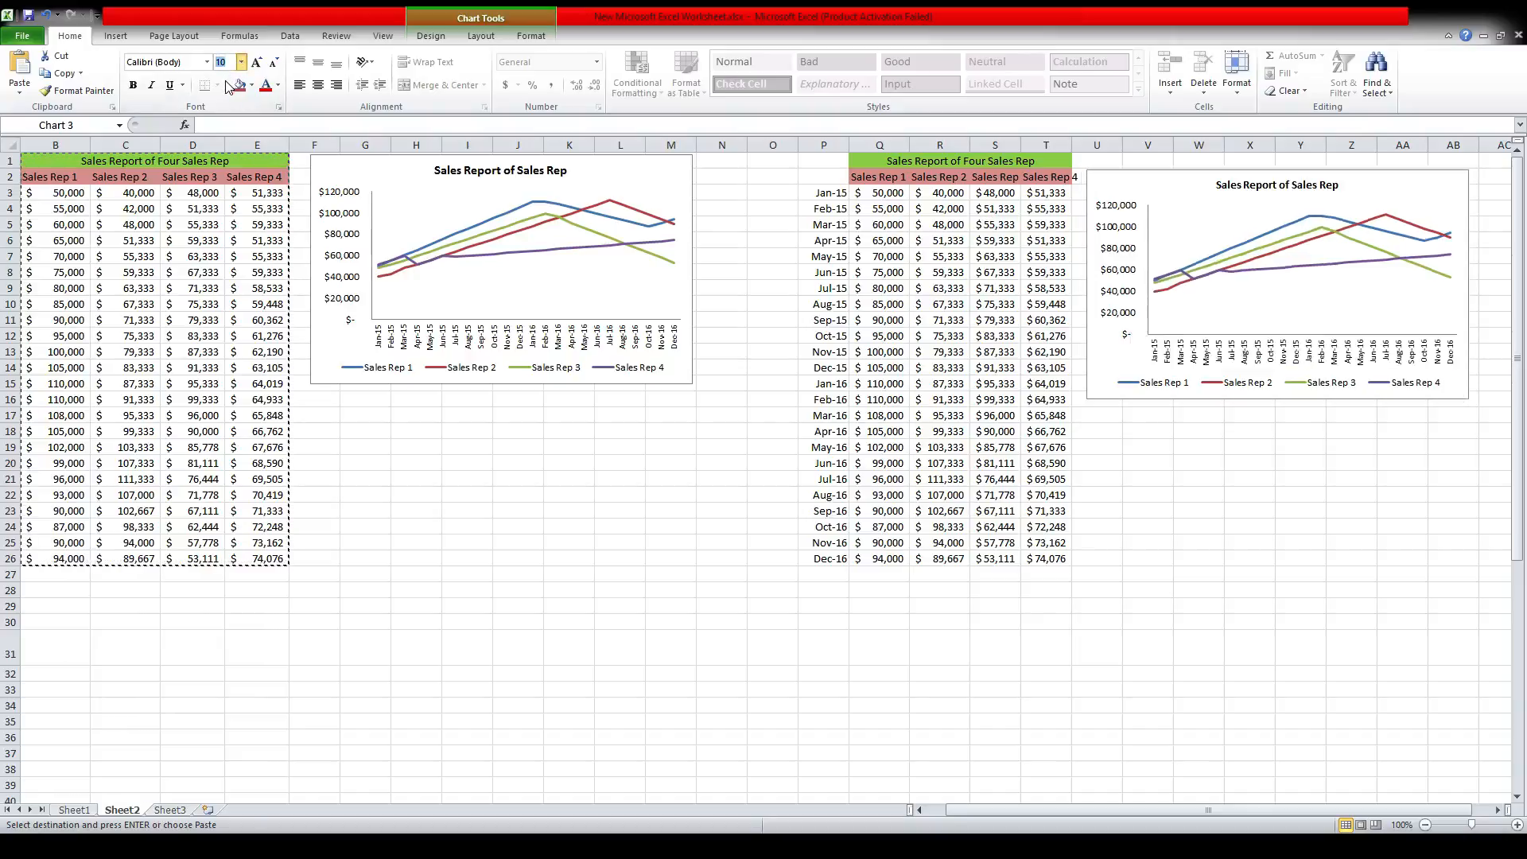
pyautogui.click(1217, 482)
# Step: Widen the new line chart by extending its right edge to column AD
pyautogui.press('Right')
pyautogui.press('Right')
pyautogui.press('Right')
pyautogui.press('Right')
pyautogui.press('Right')
pyautogui.press('Right')
pyautogui.press('Right')
pyautogui.press('Right')
pyautogui.press('Right')
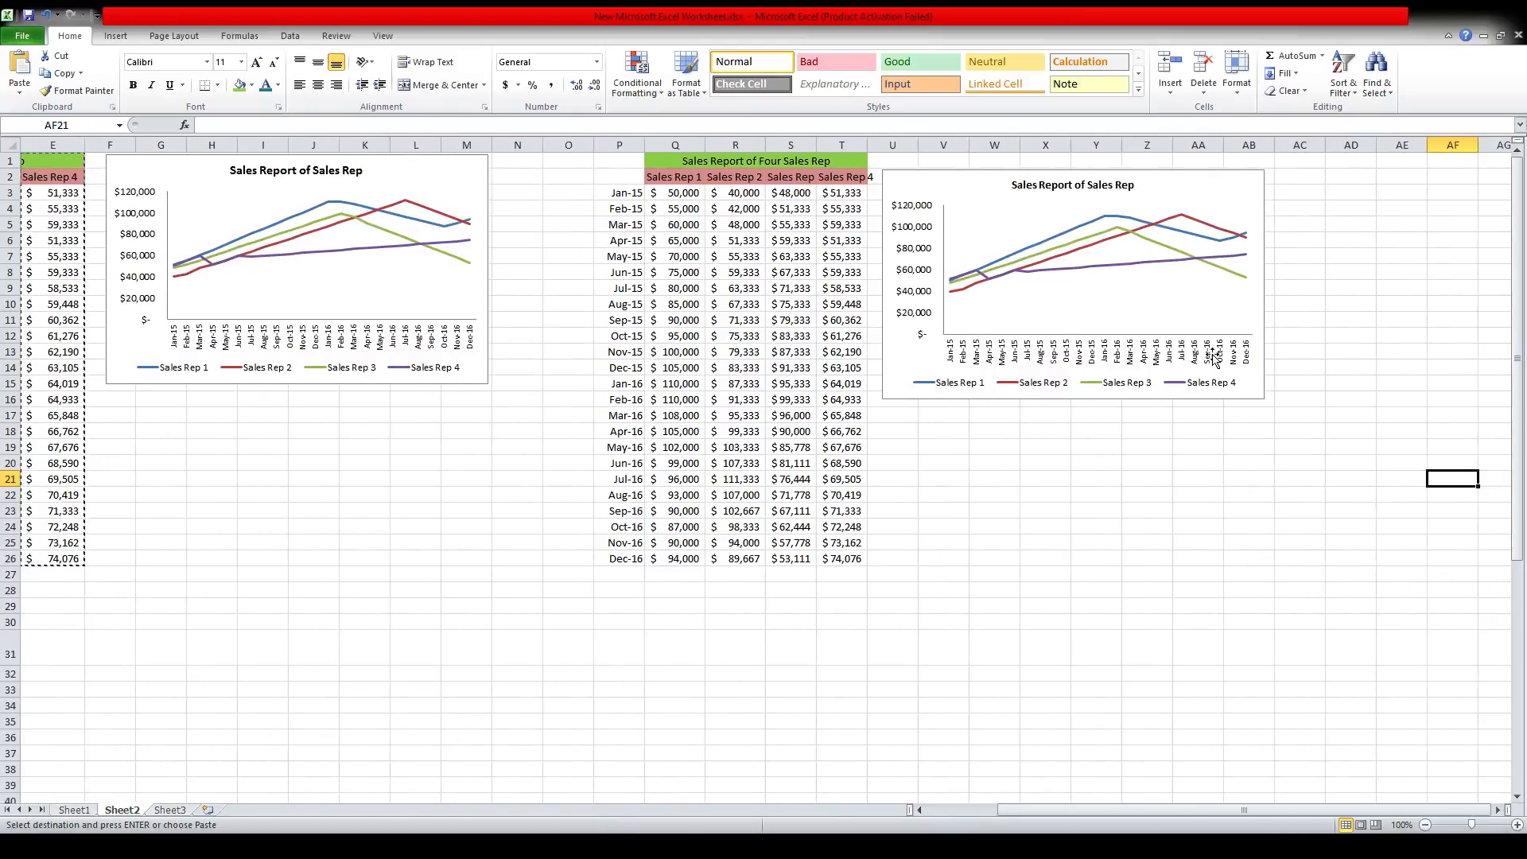
pyautogui.click(1200, 325)
pyautogui.click(1264, 278)
pyautogui.moveTo(1354, 280); pyautogui.dragTo(1366, 279)
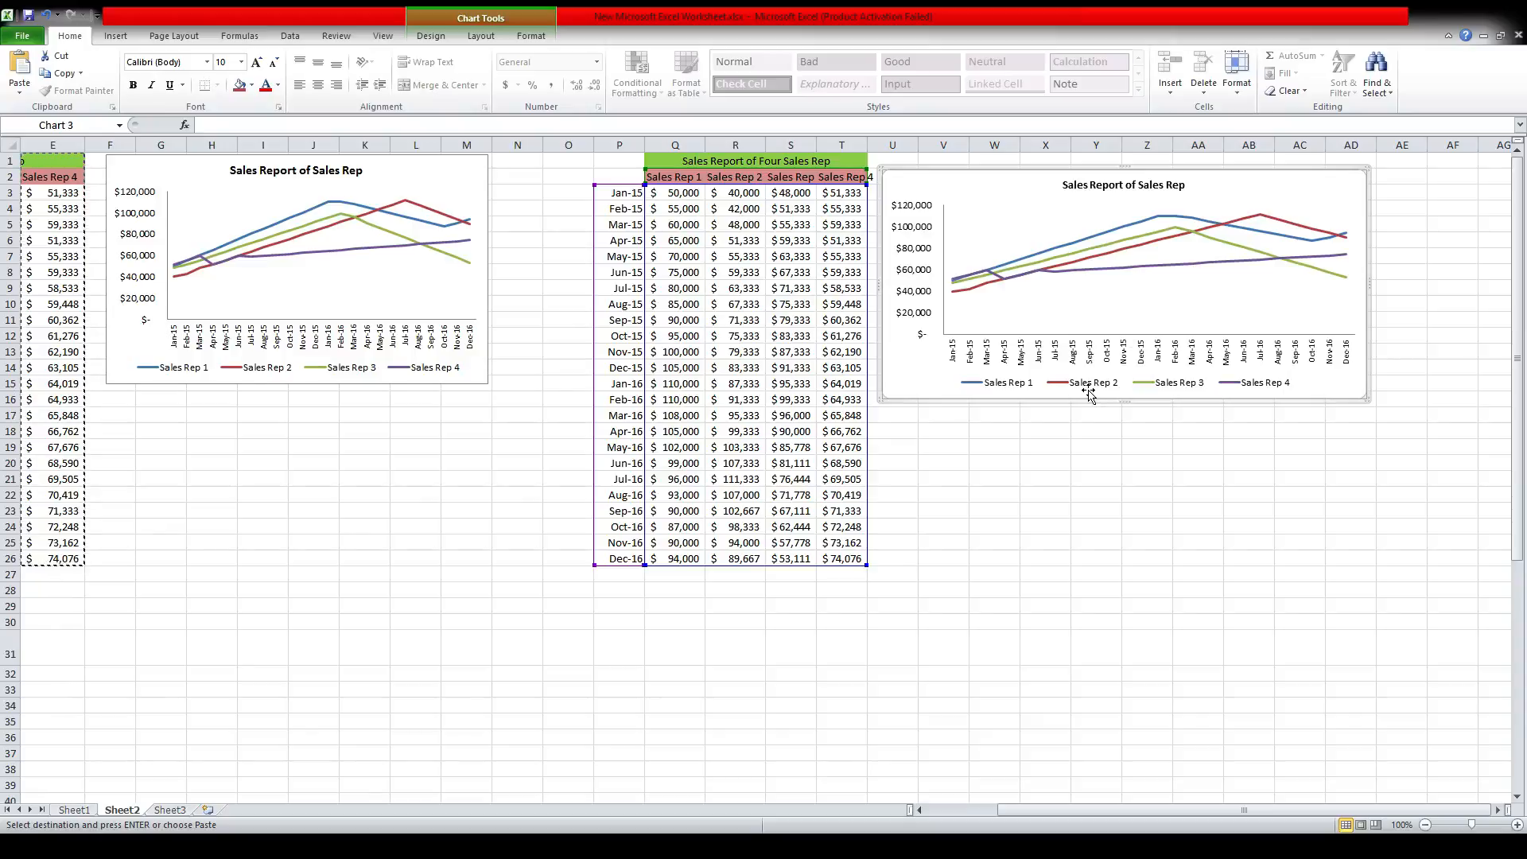
# Step: Change the line color of the Sales Rep 2 series in the new chart to black
pyautogui.click(1261, 216)
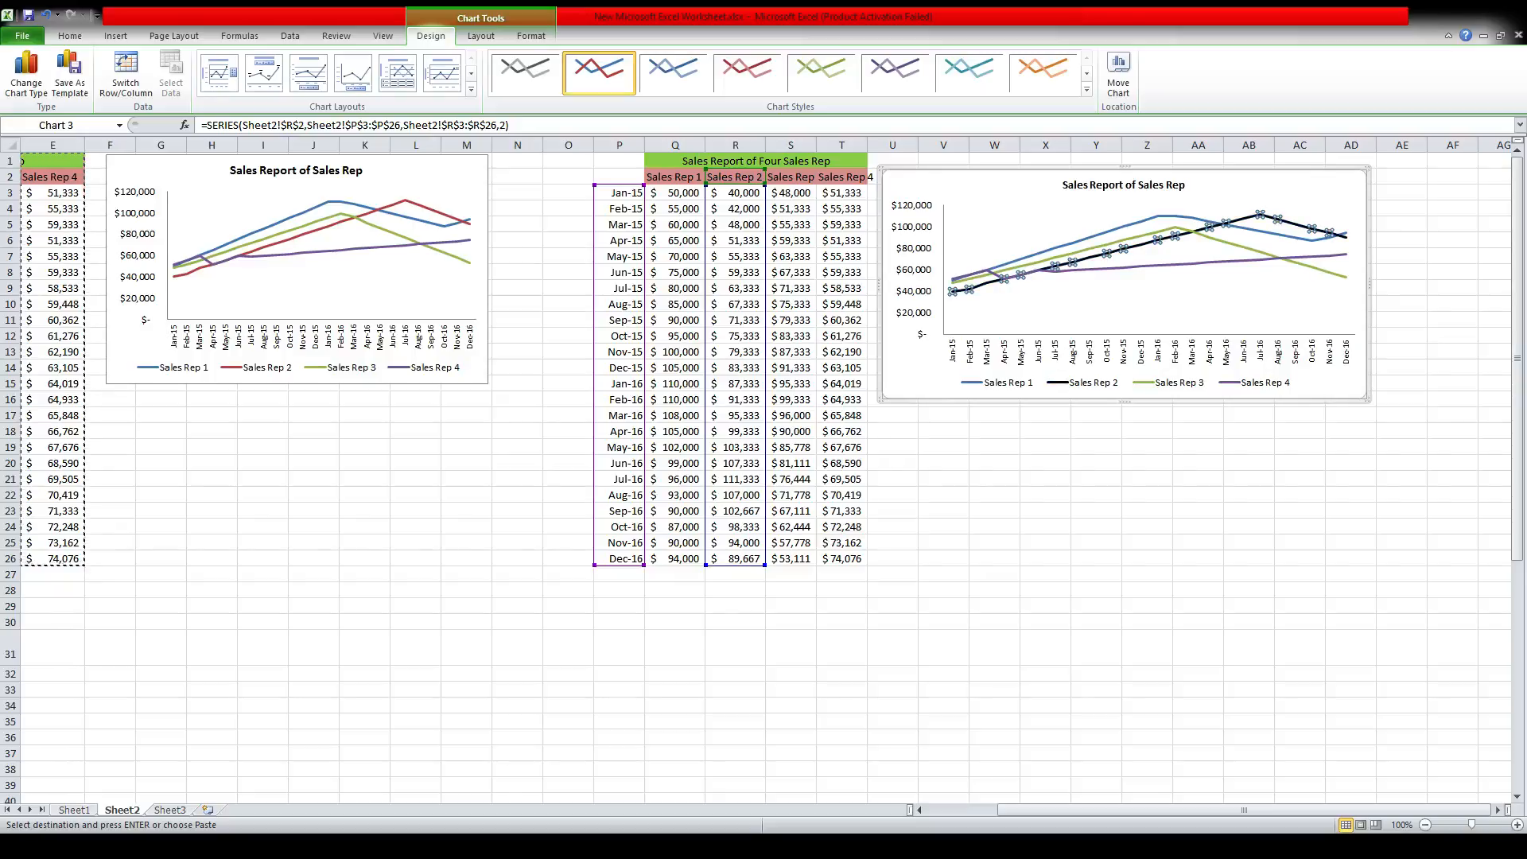
pyautogui.click(1107, 300)
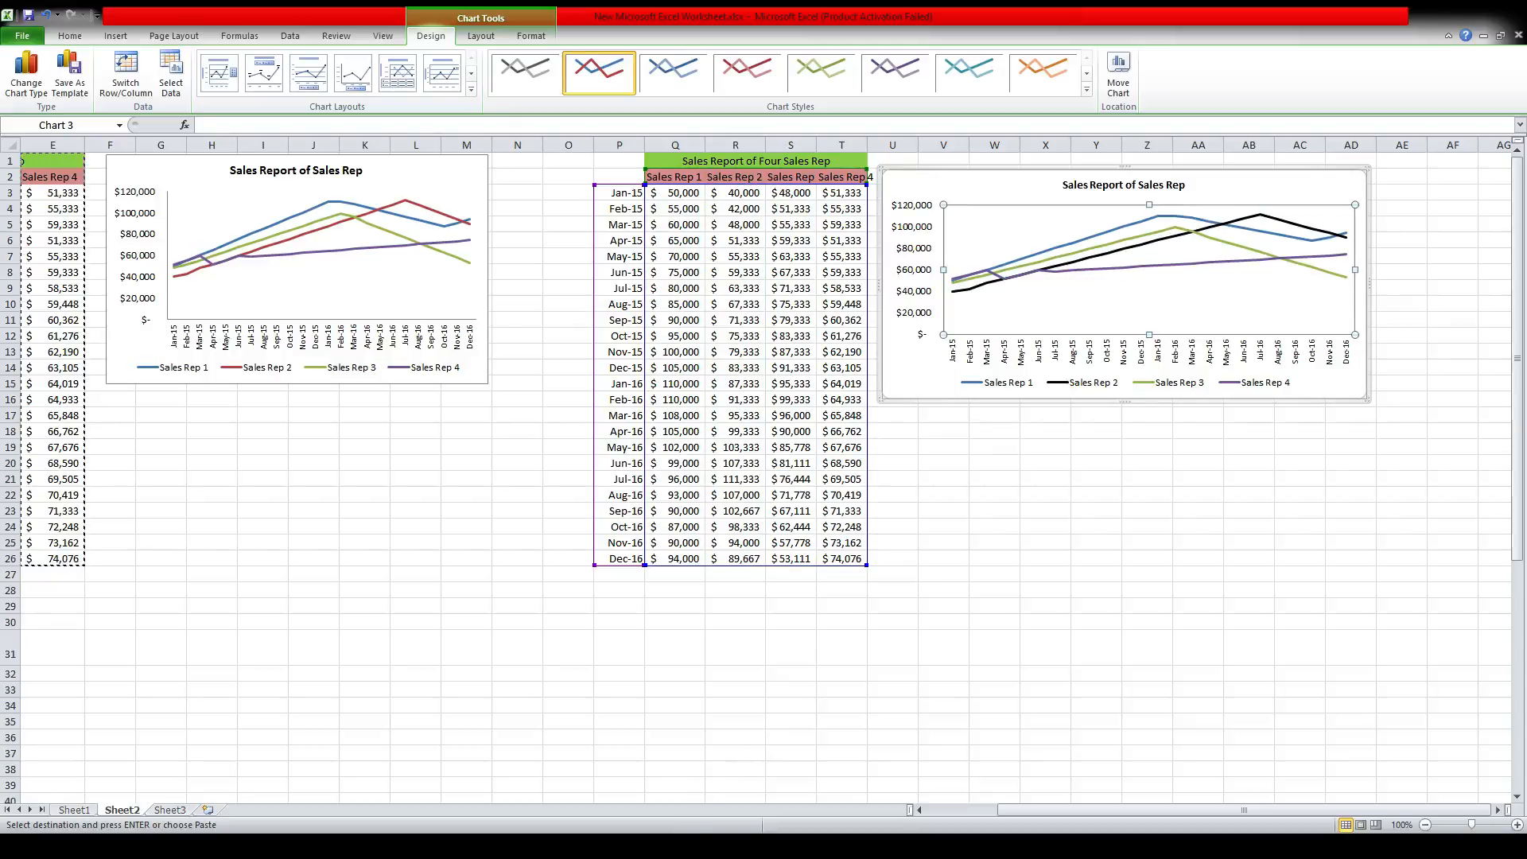
pyautogui.press('Escape')
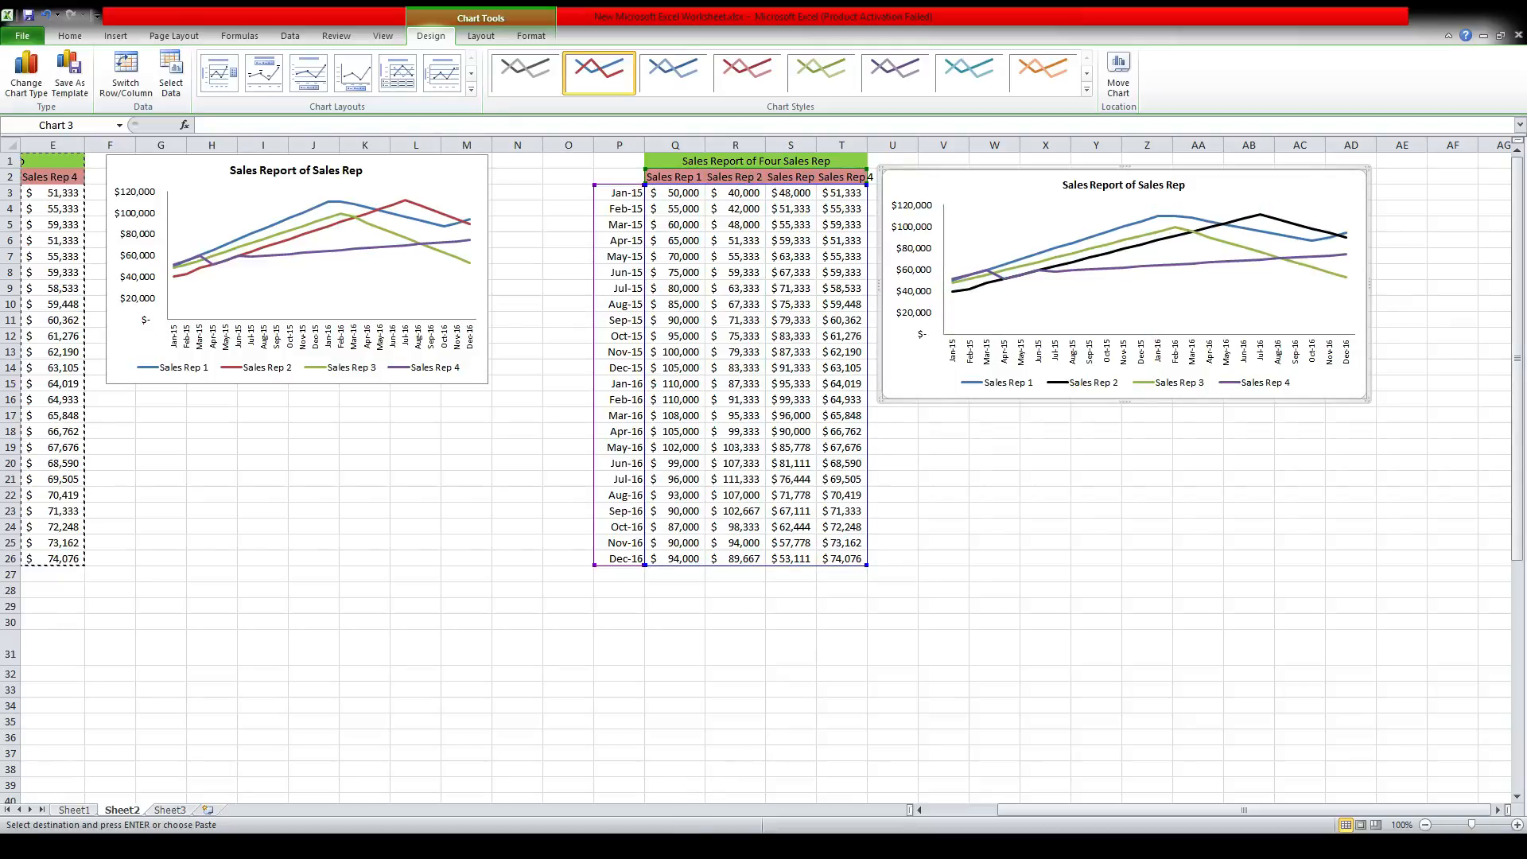